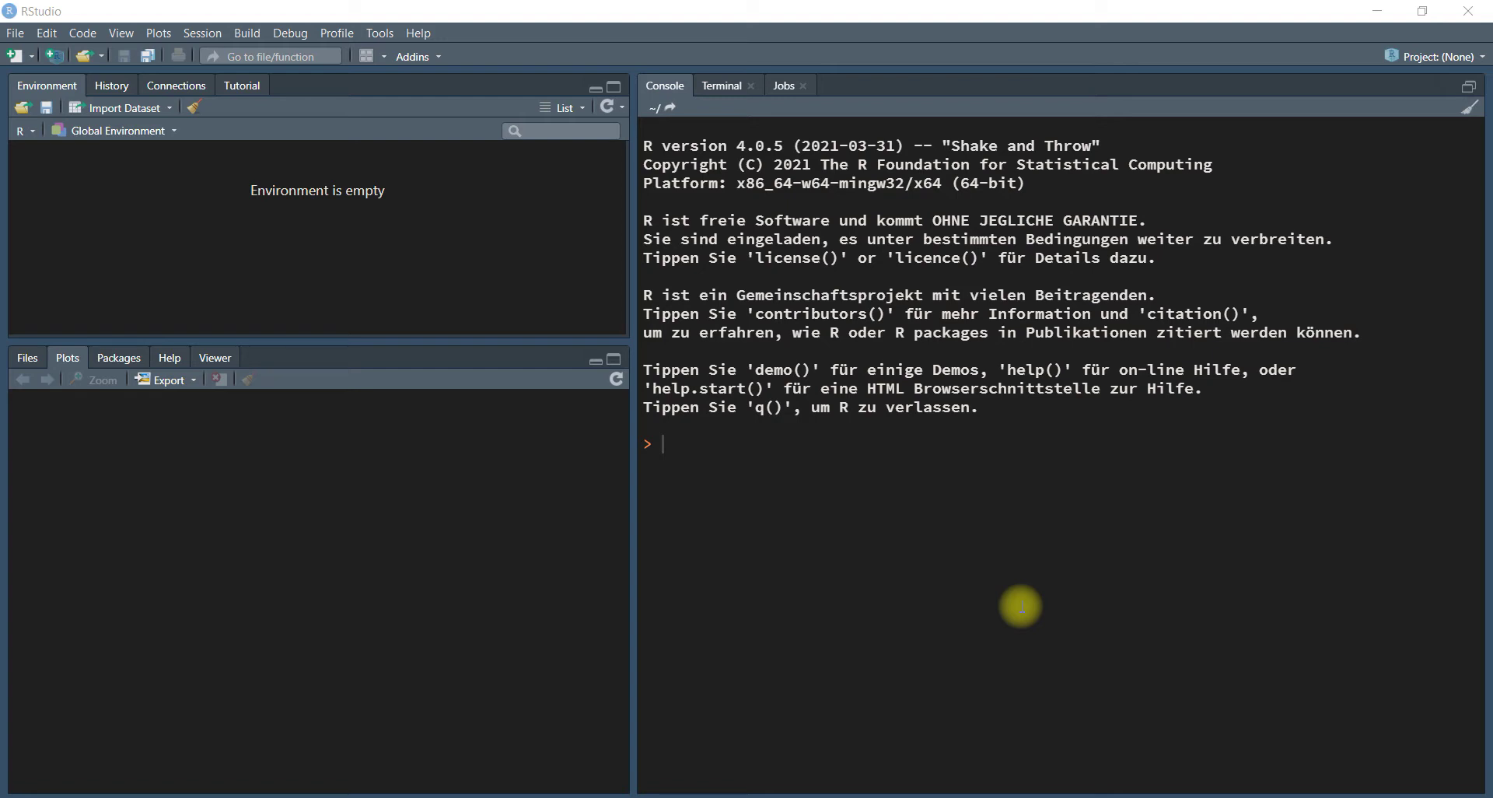
Load the LFApp package in the R console with library(LFApp).
left_click(777, 451)
type("li")
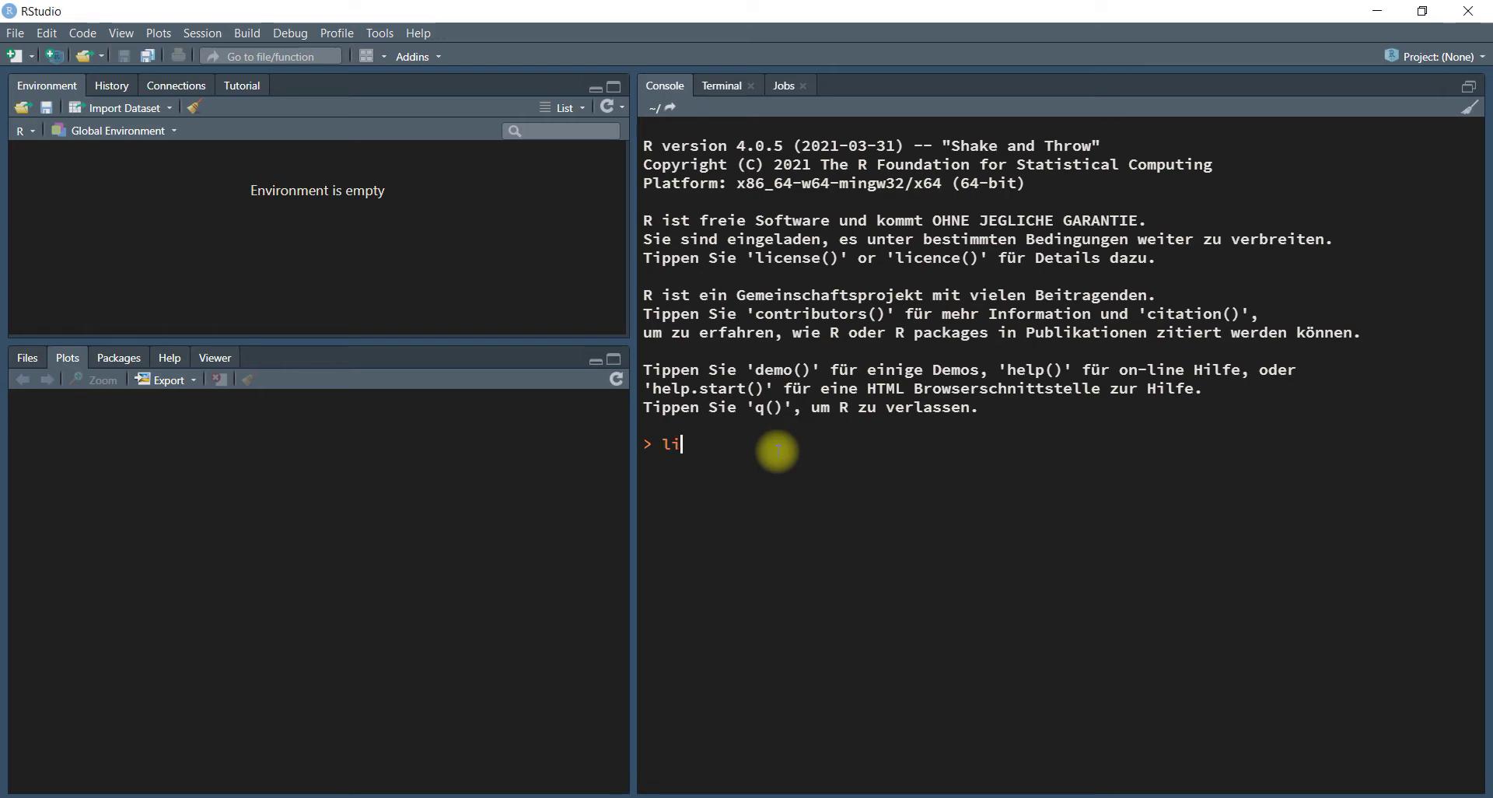
type("brary(")
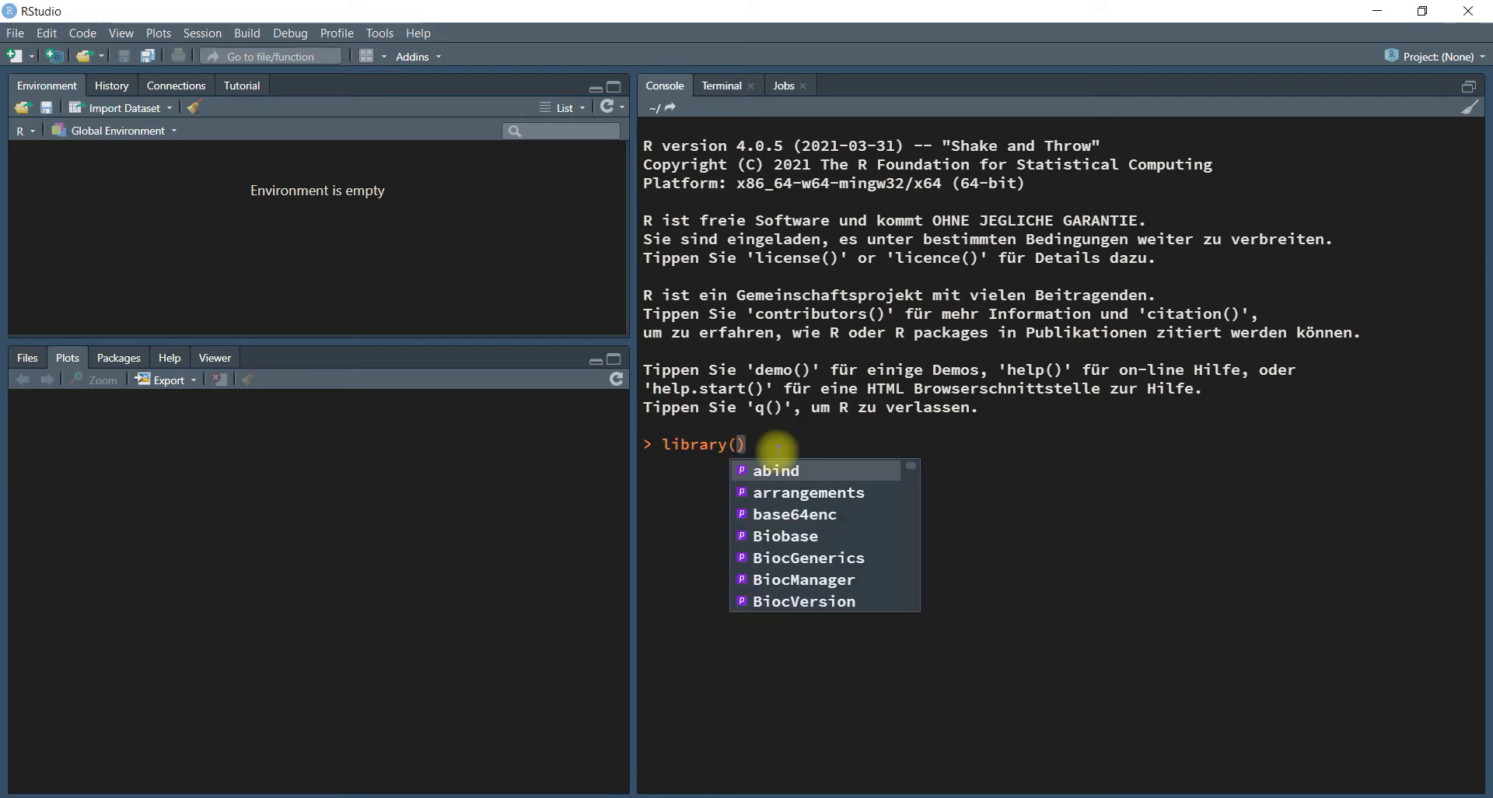
type("L")
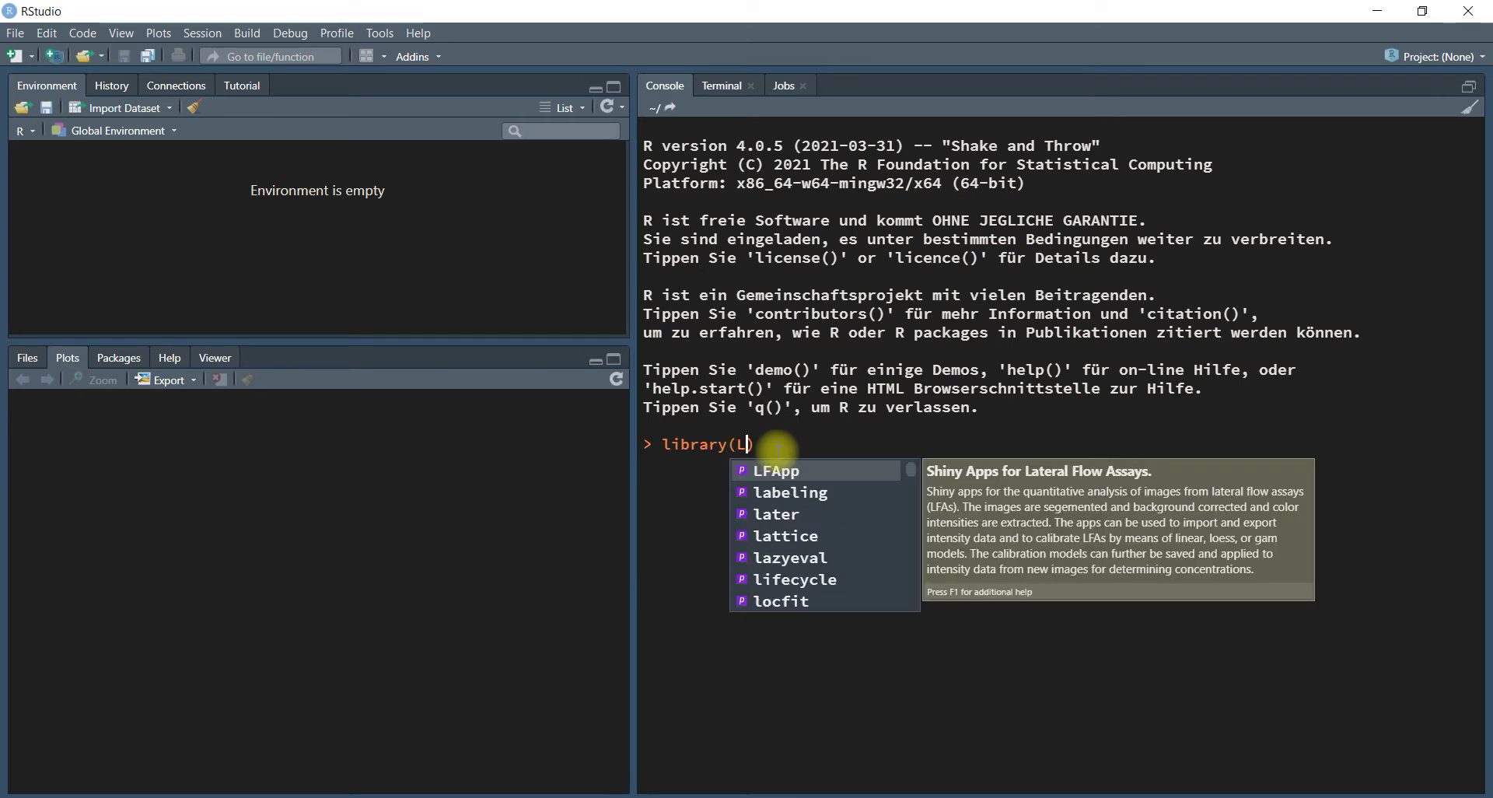
key("Tab")
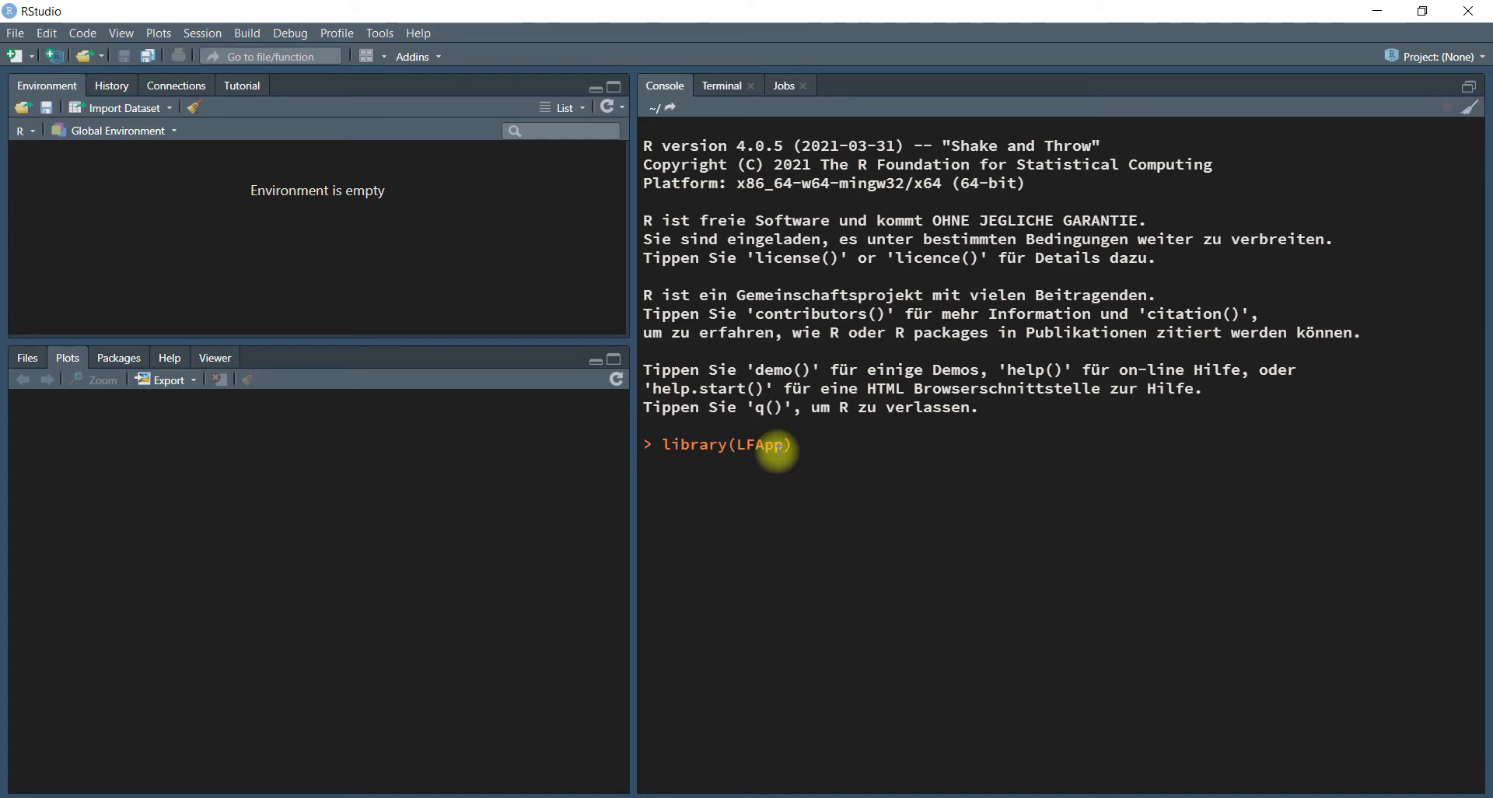
key("Return")
Launch the LFA core Shiny app with run_core() and maximize its window.
type("run_c")
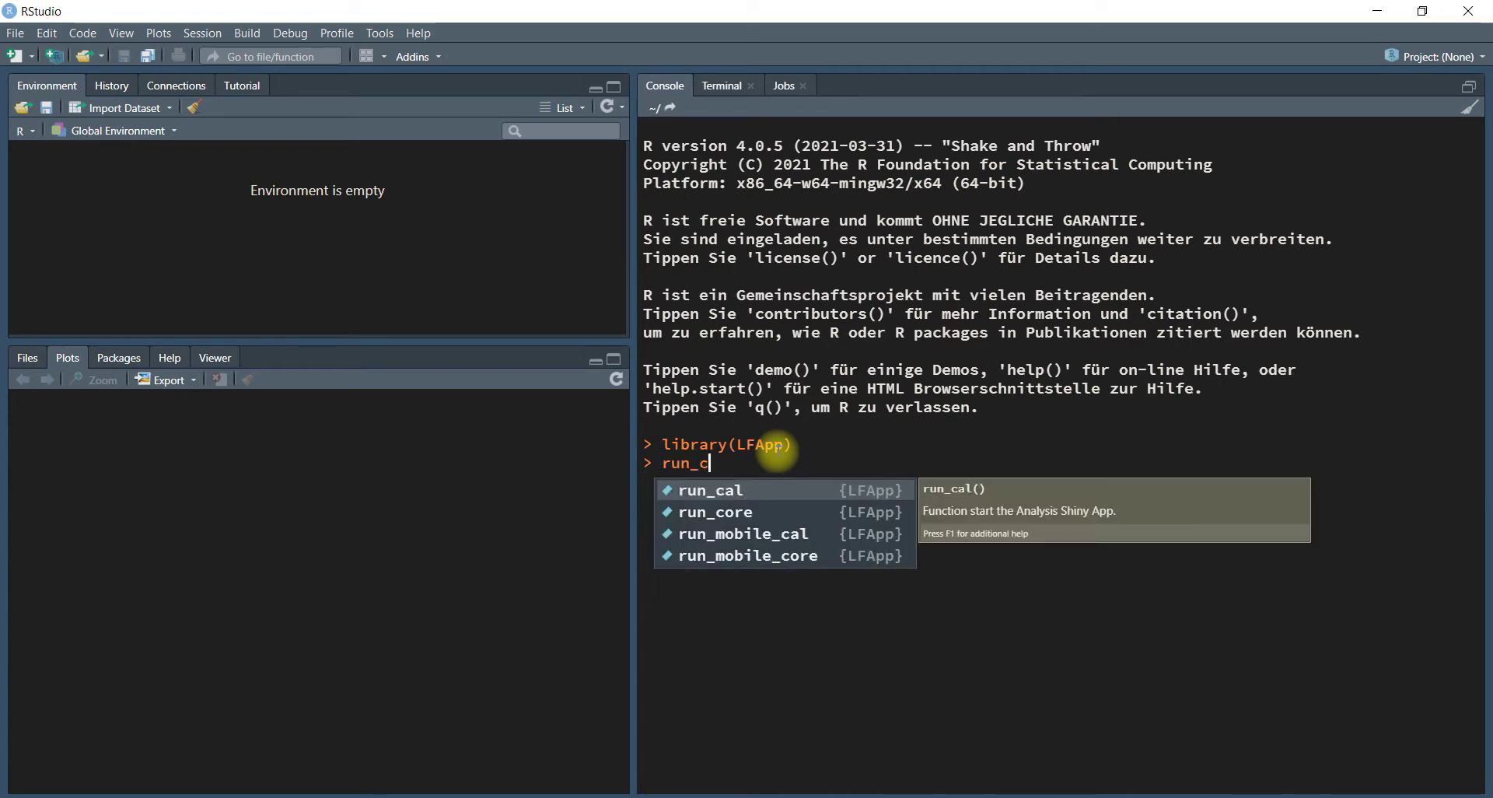
key("Down")
key("Return")
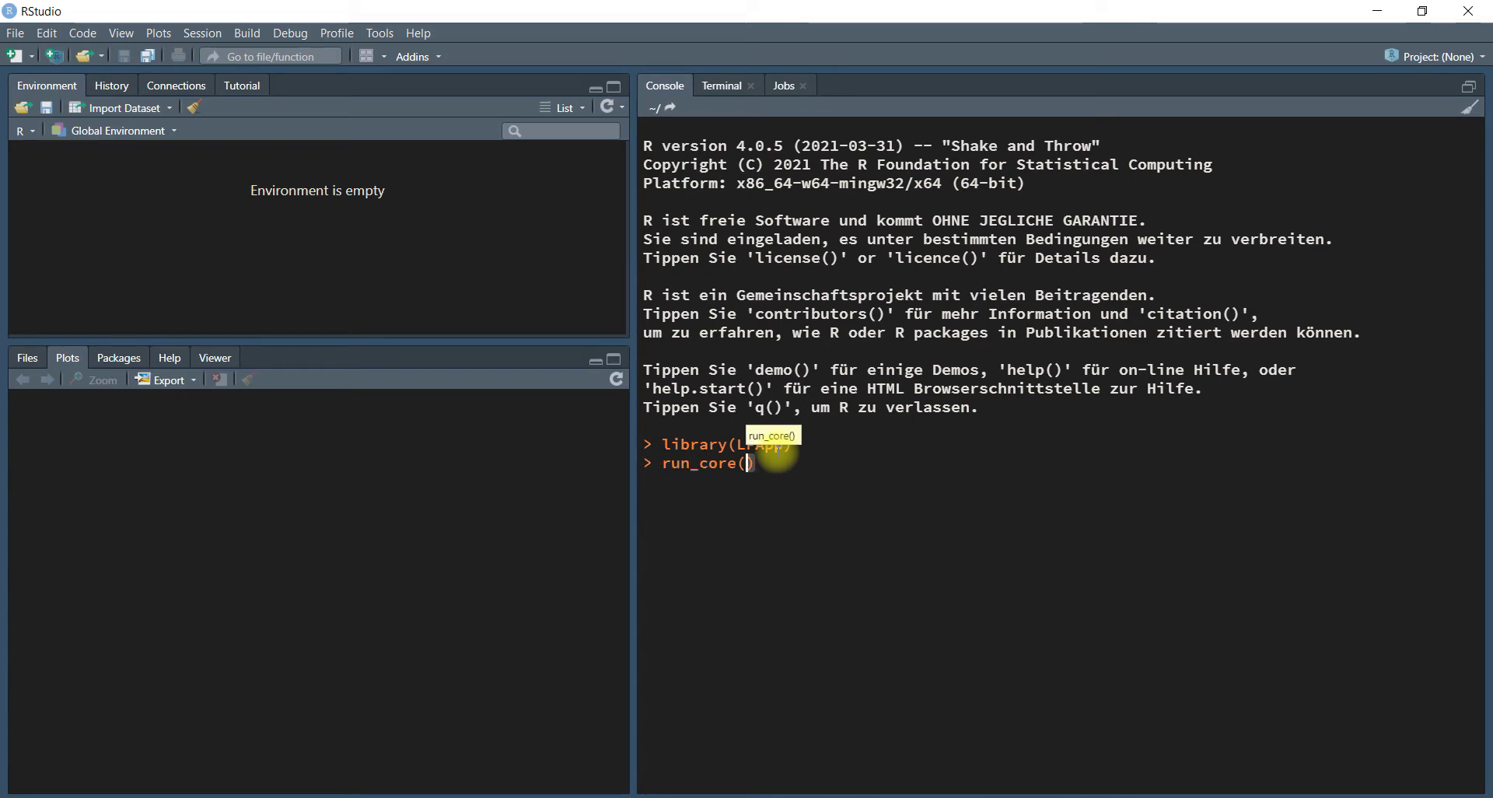
key("Return")
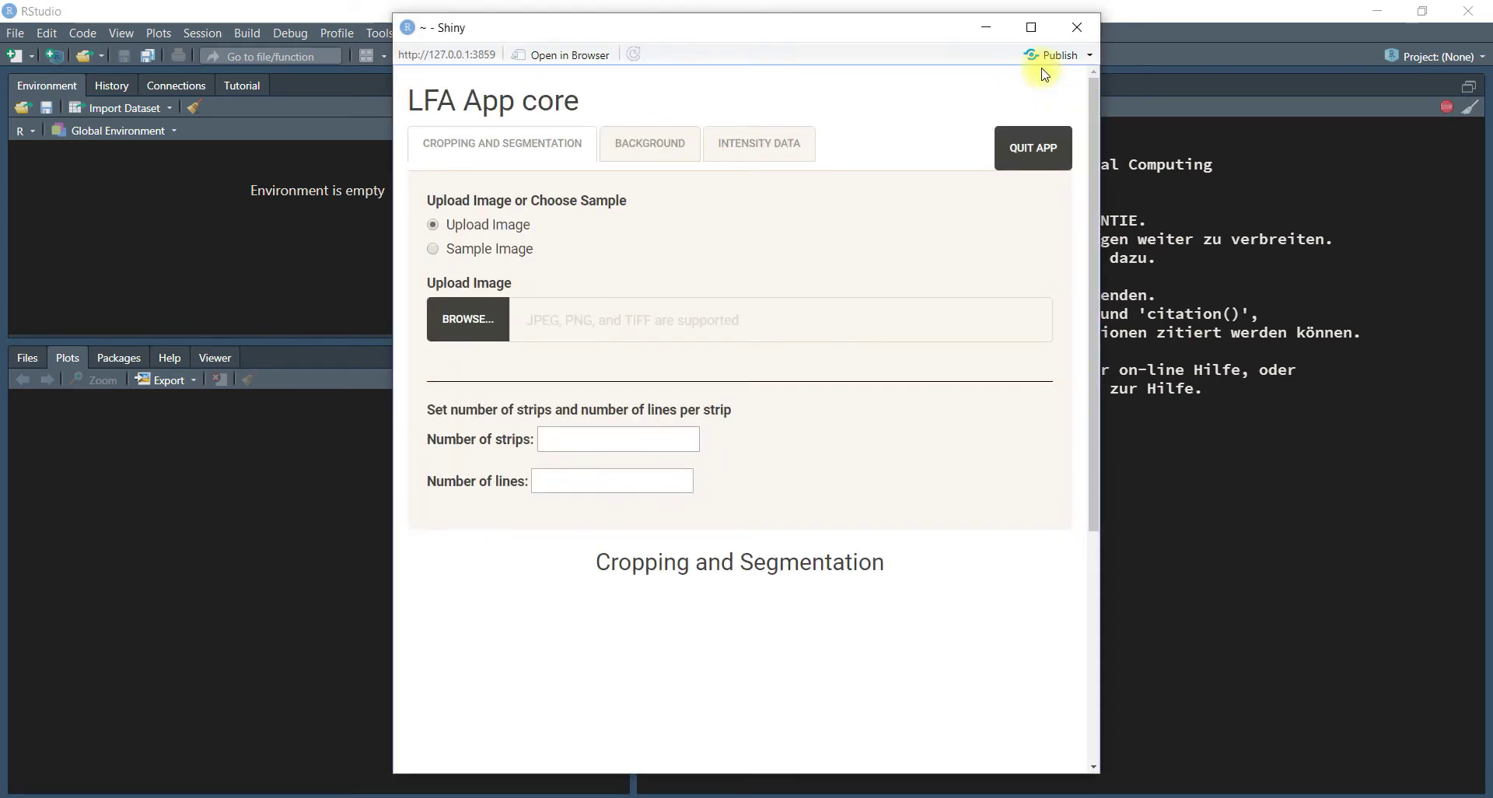
left_click(1032, 28)
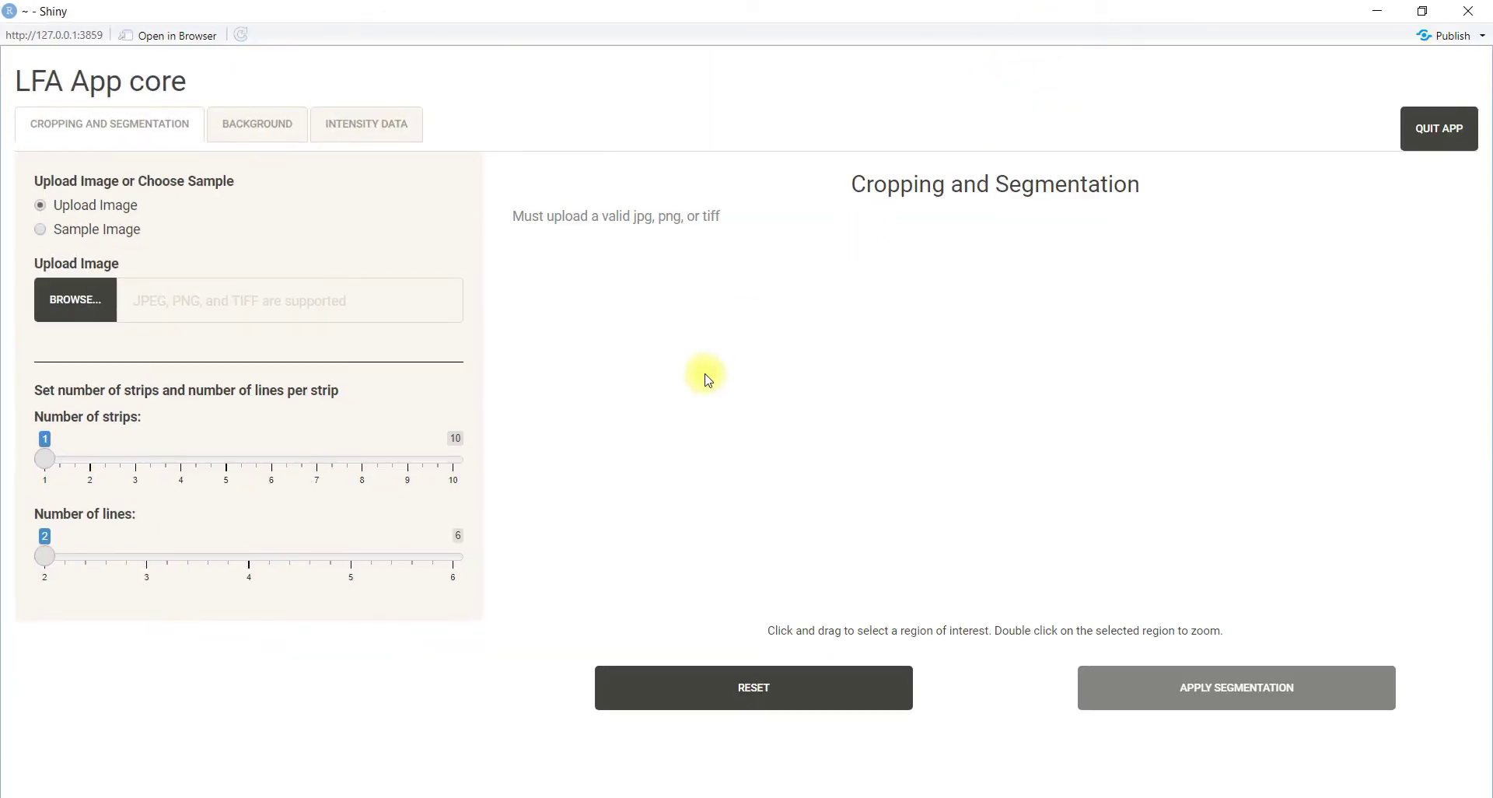
Load the sample image and set the number of strips to 3.
left_click(83, 233)
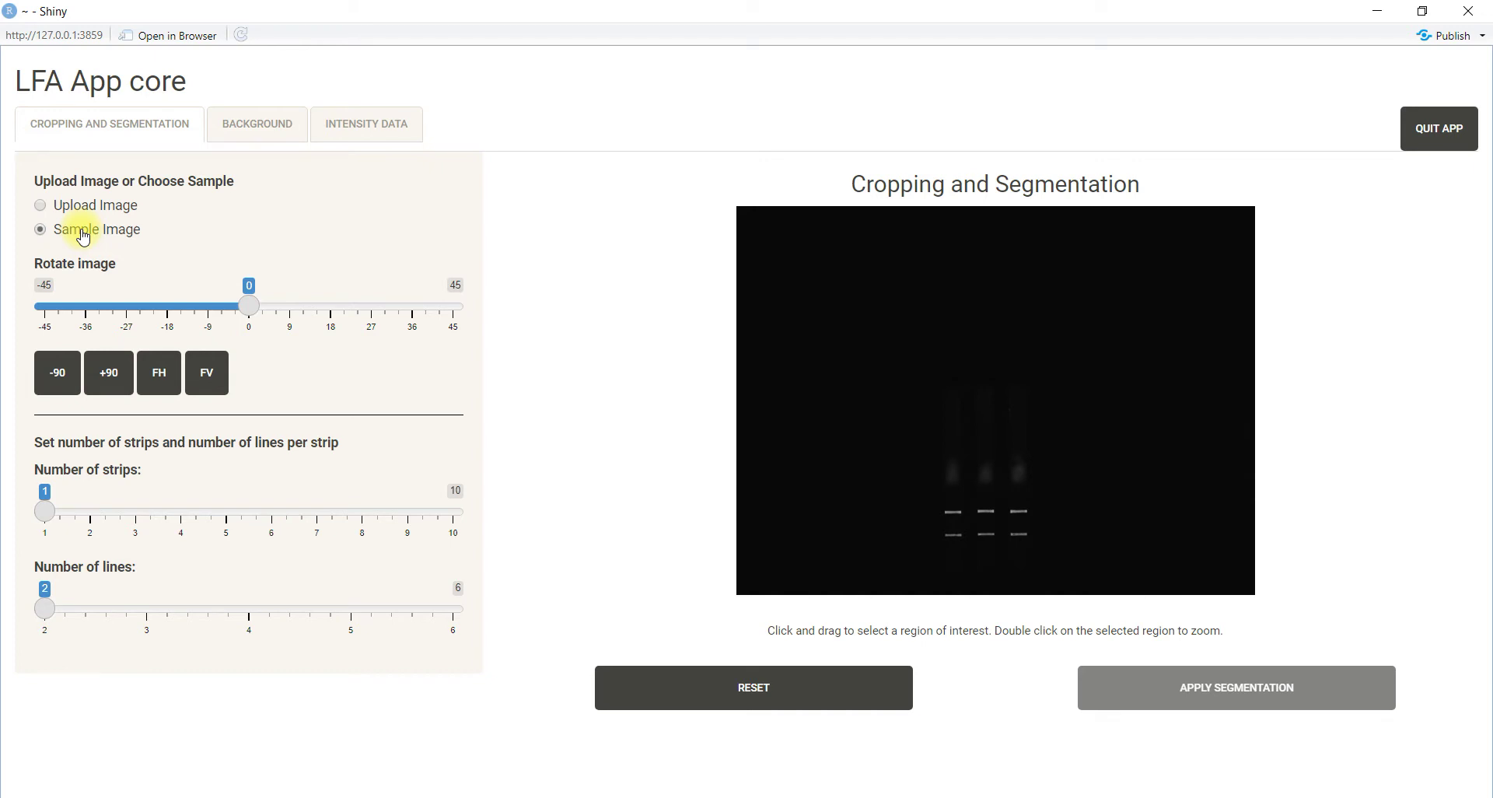
left_click(135, 511)
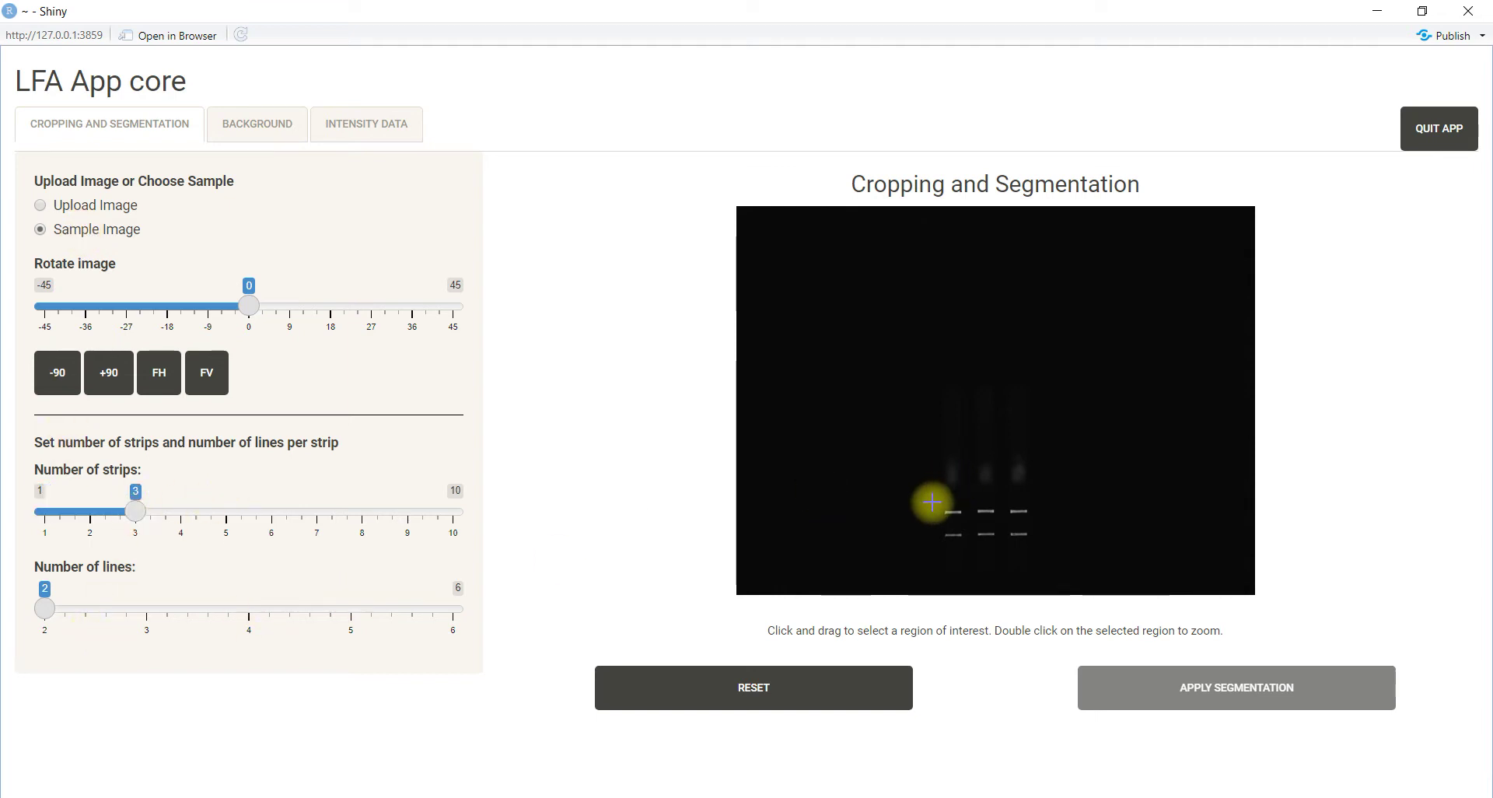
Crop the sample image to its six bright bands, fit the segmentation grid around them and apply the segmentation.
left_click_drag(934, 498, 1039, 551)
double_click(1010, 535)
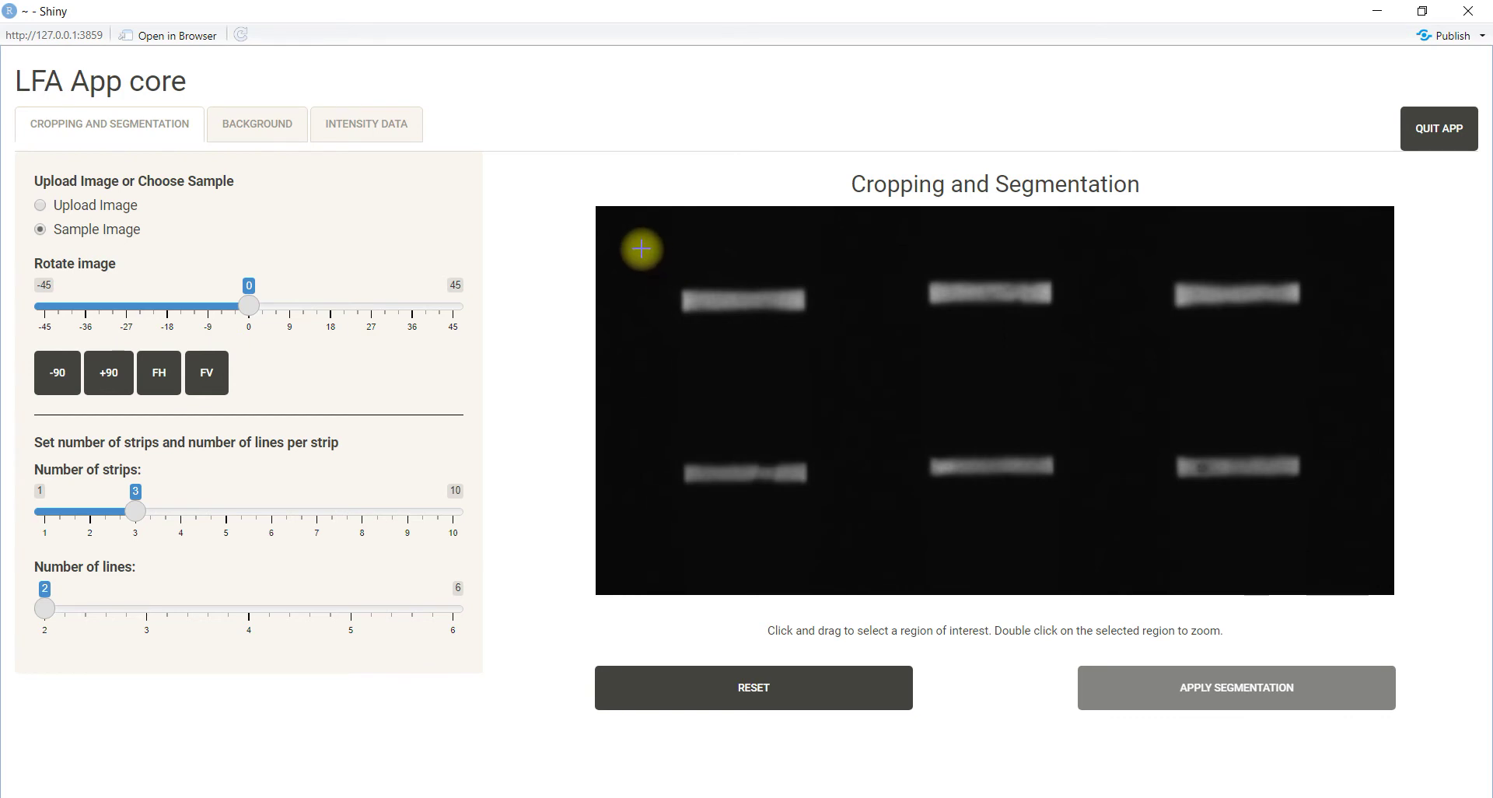
mouse_move(641, 248)
left_mouse_down()
mouse_move(812, 542)
mouse_move(1164, 506)
mouse_move(1345, 538)
left_mouse_up()
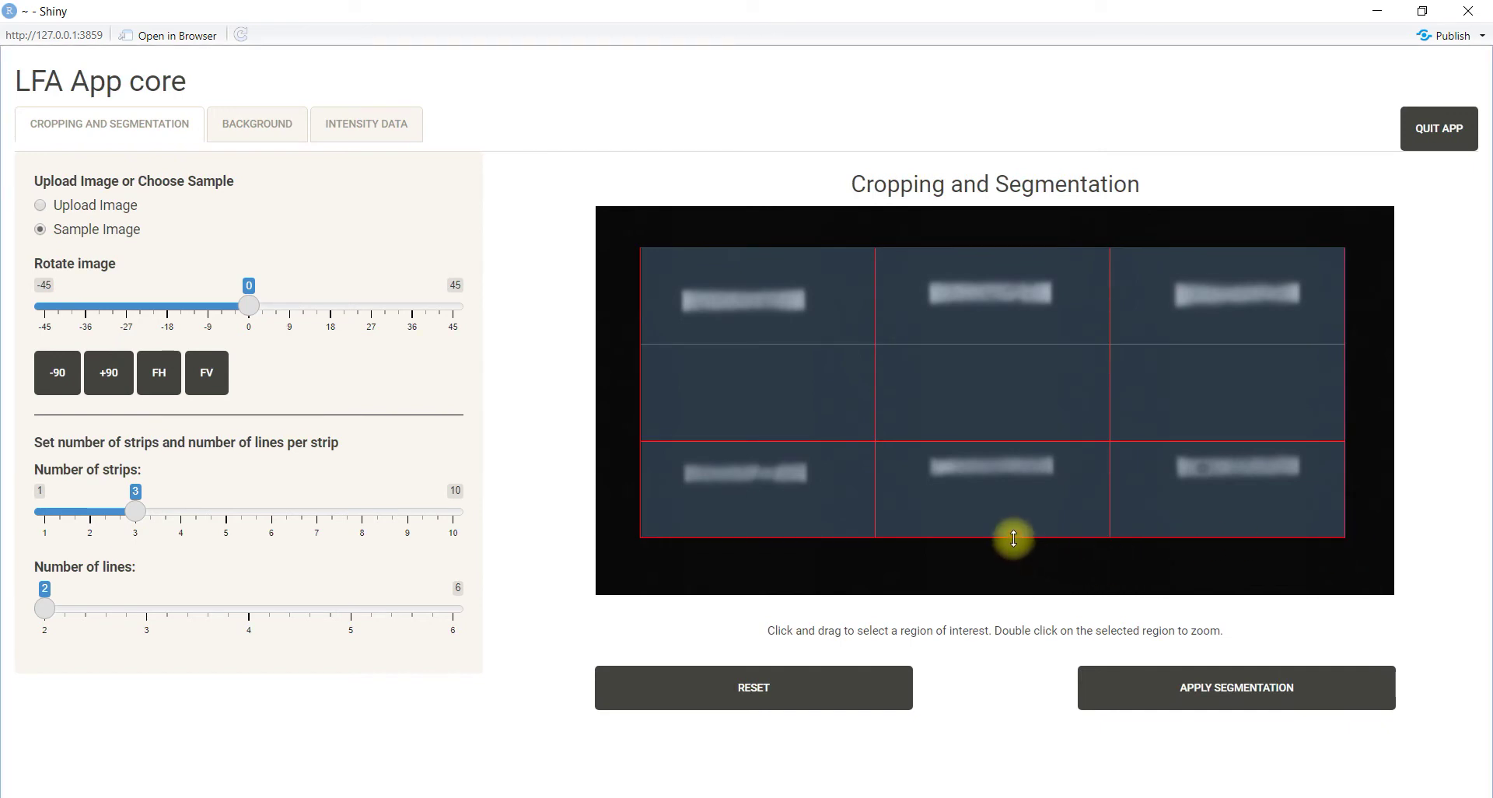
left_click_drag(1013, 538, 1013, 526)
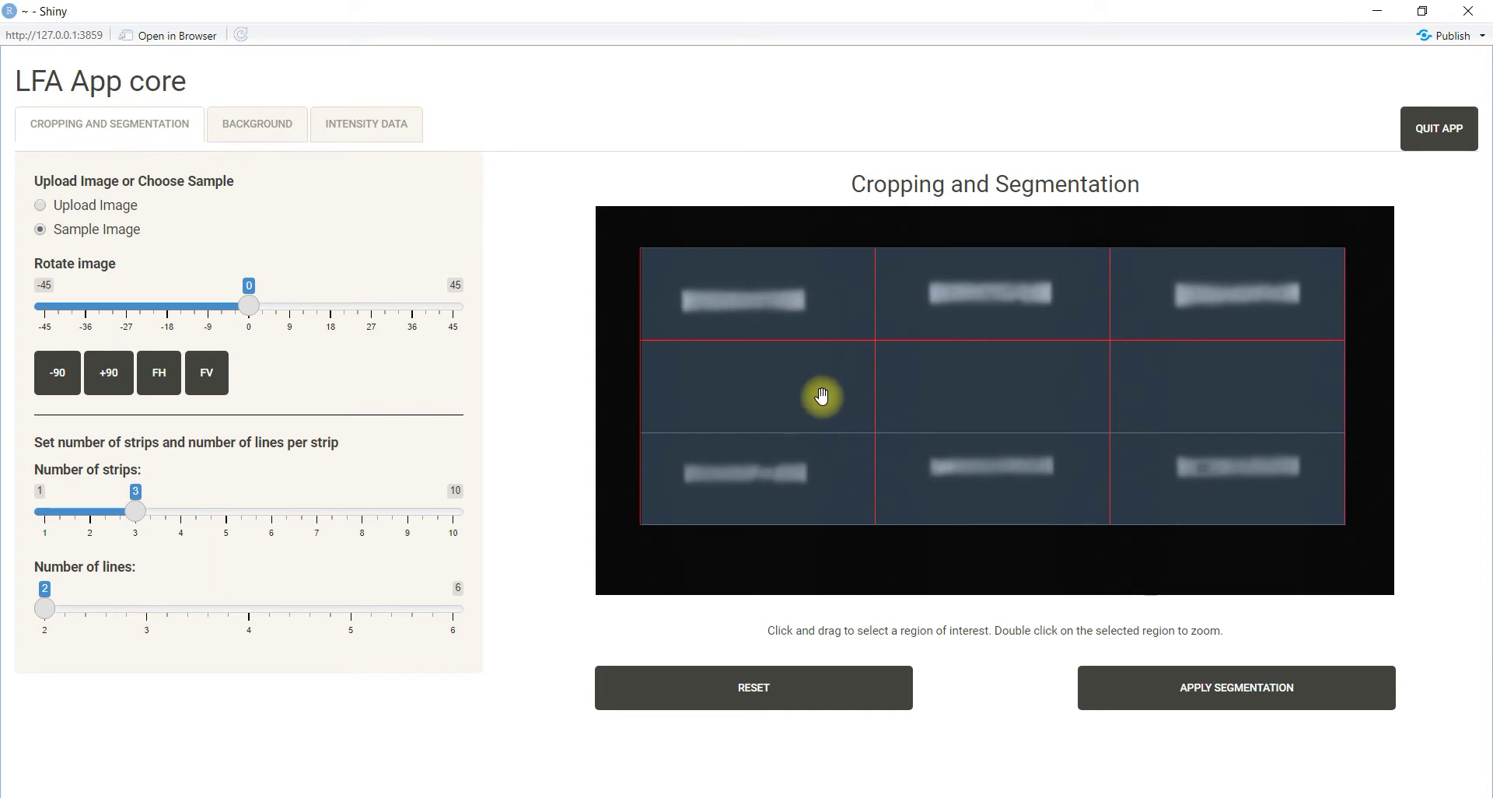
left_click(1220, 684)
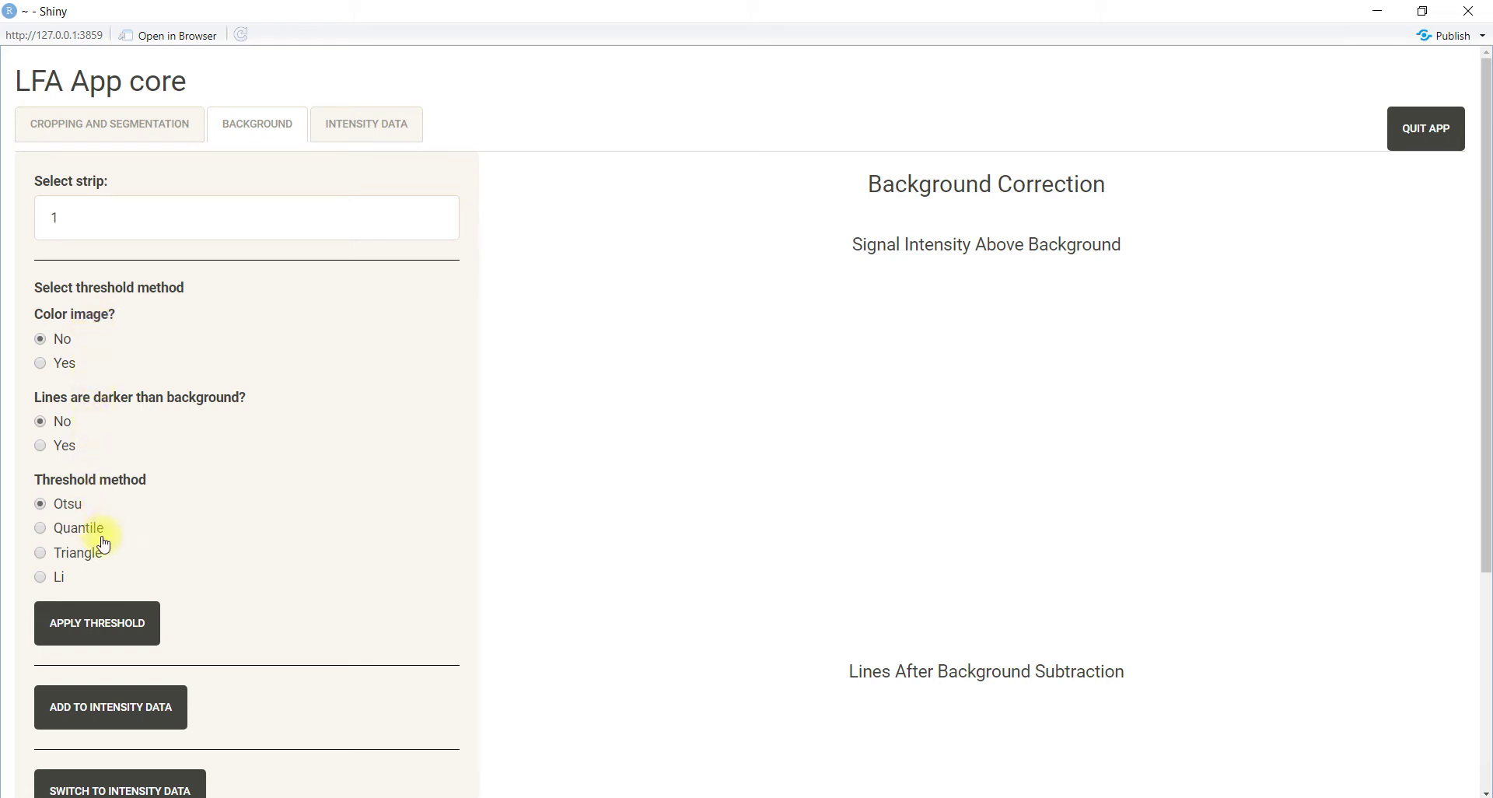
Apply the Otsu threshold to strip 1, review the background correction and add the result to the intensity data.
left_click_drag(1487, 441, 1483, 548)
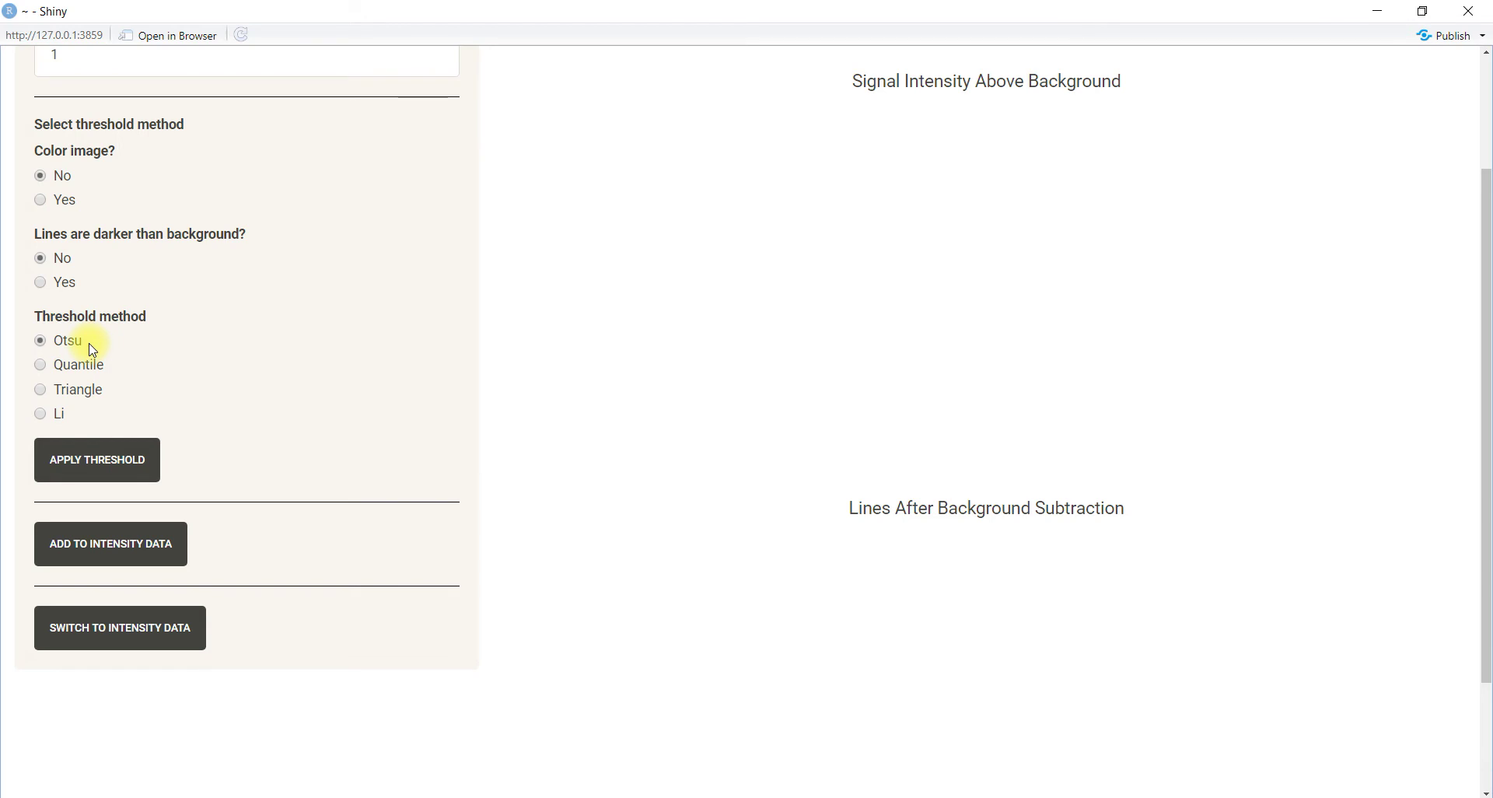
left_click(120, 458)
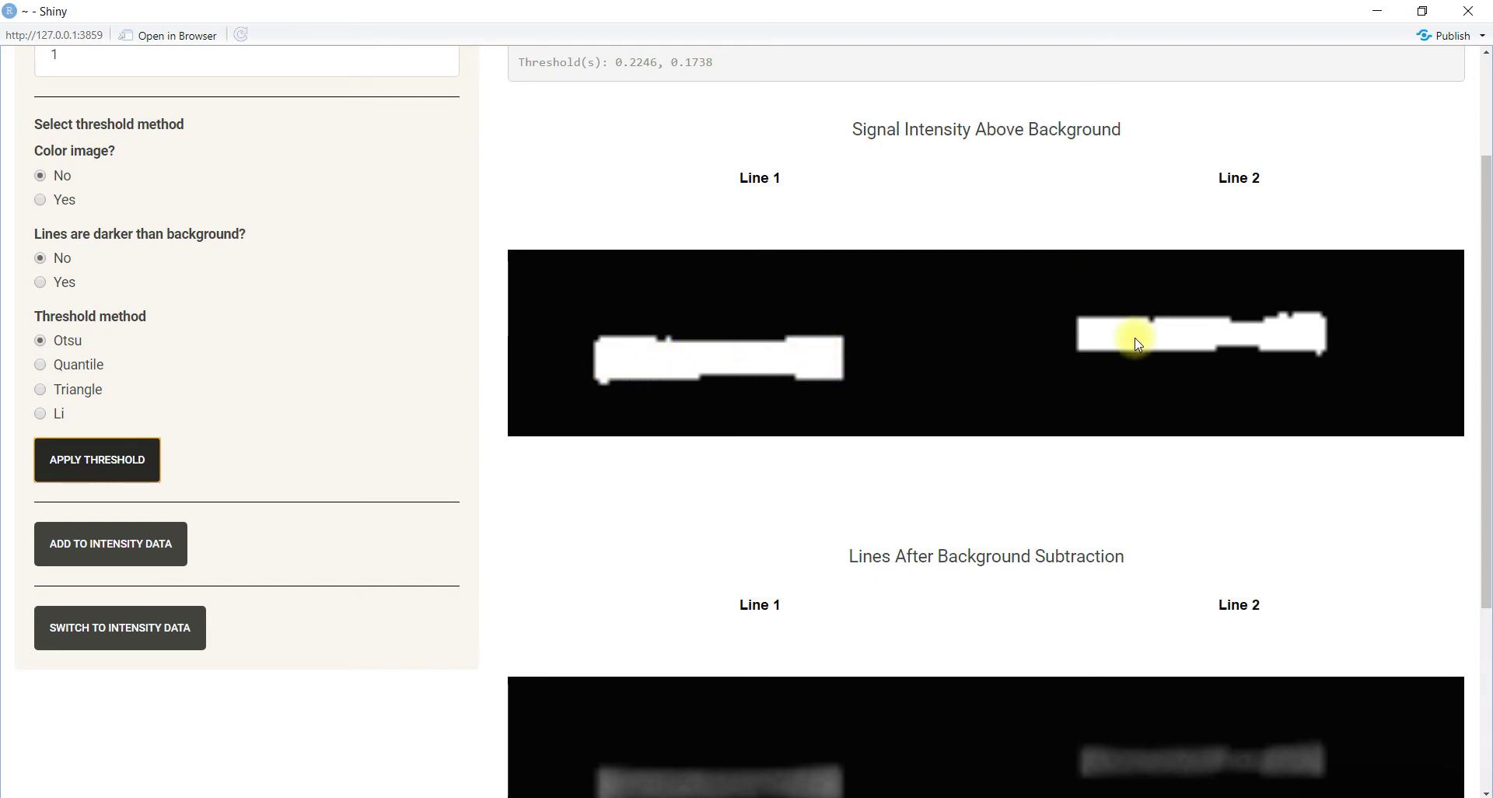
scroll(1485, 401, "down", 1)
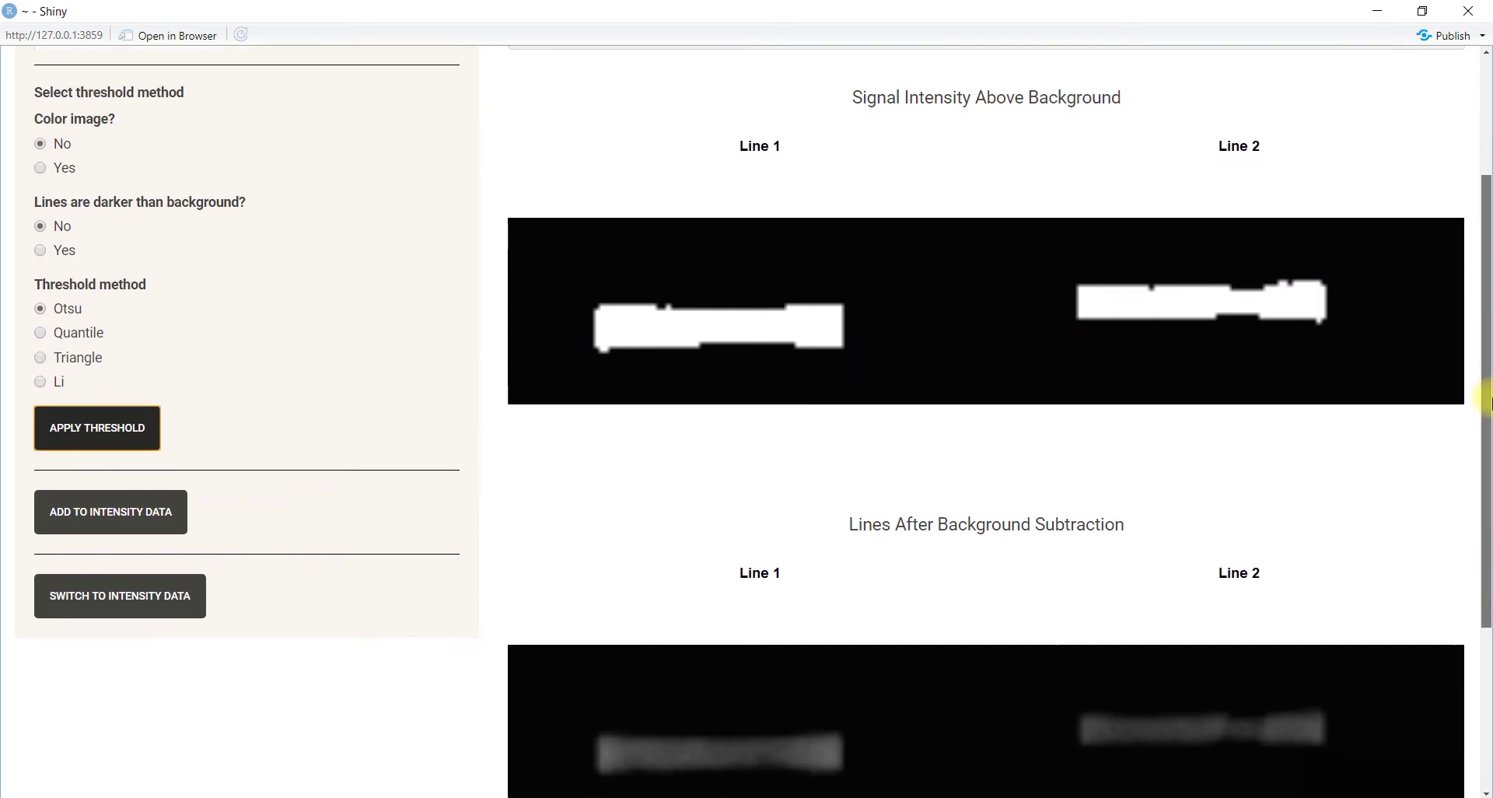
scroll(1485, 412, "down", 3)
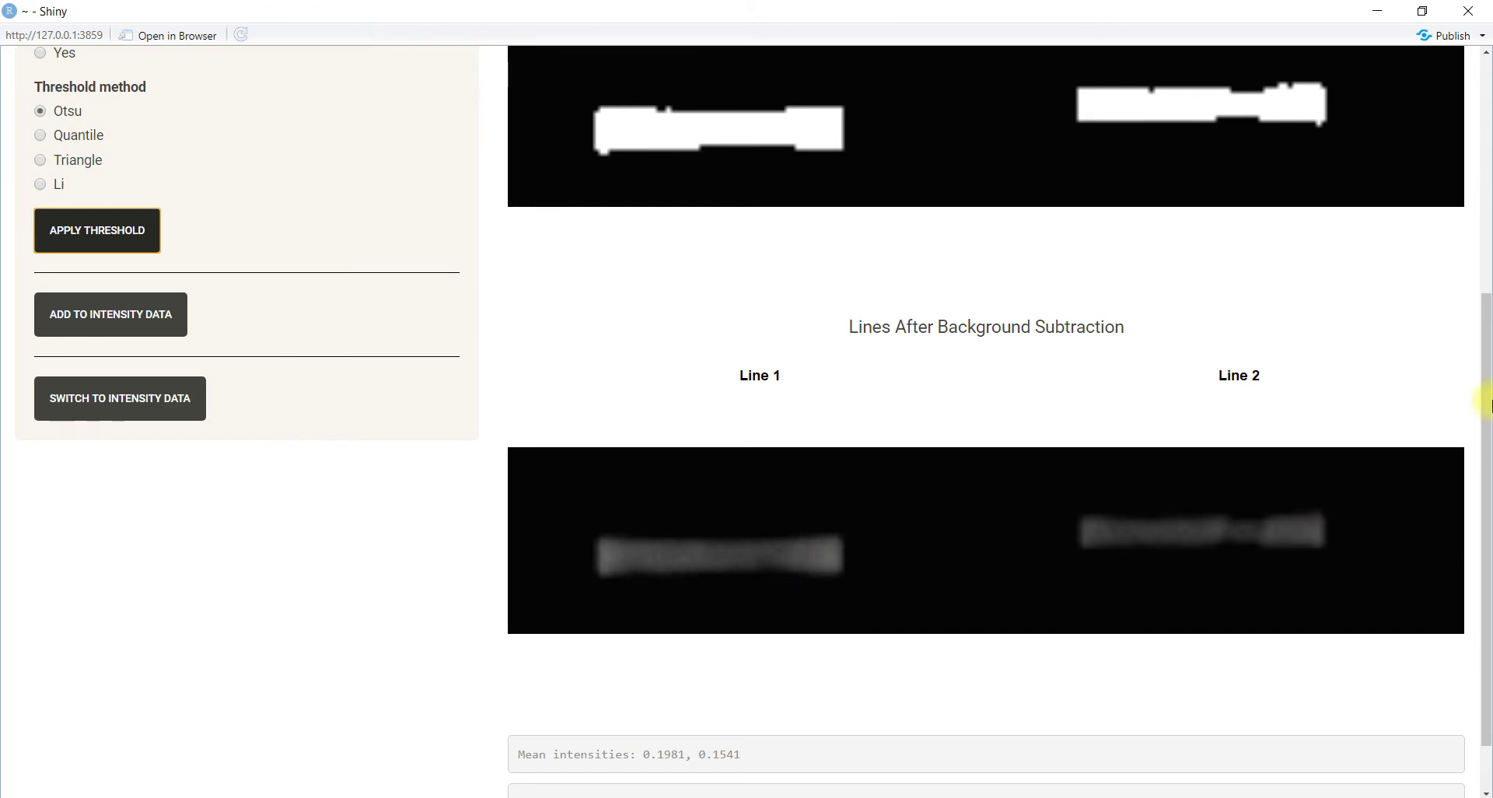
left_click_drag(1485, 393, 1485, 434)
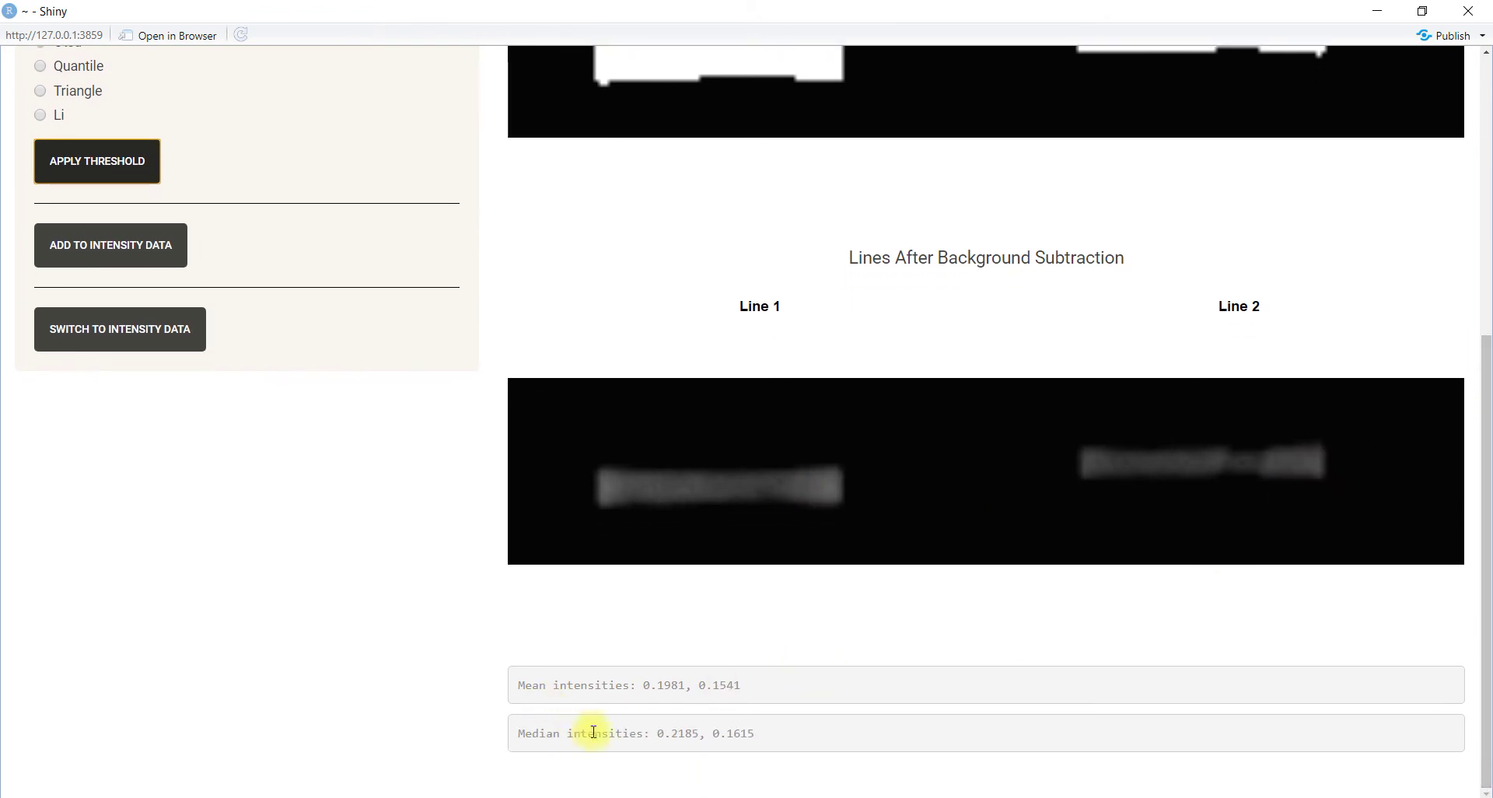
left_click_drag(1482, 587, 1485, 308)
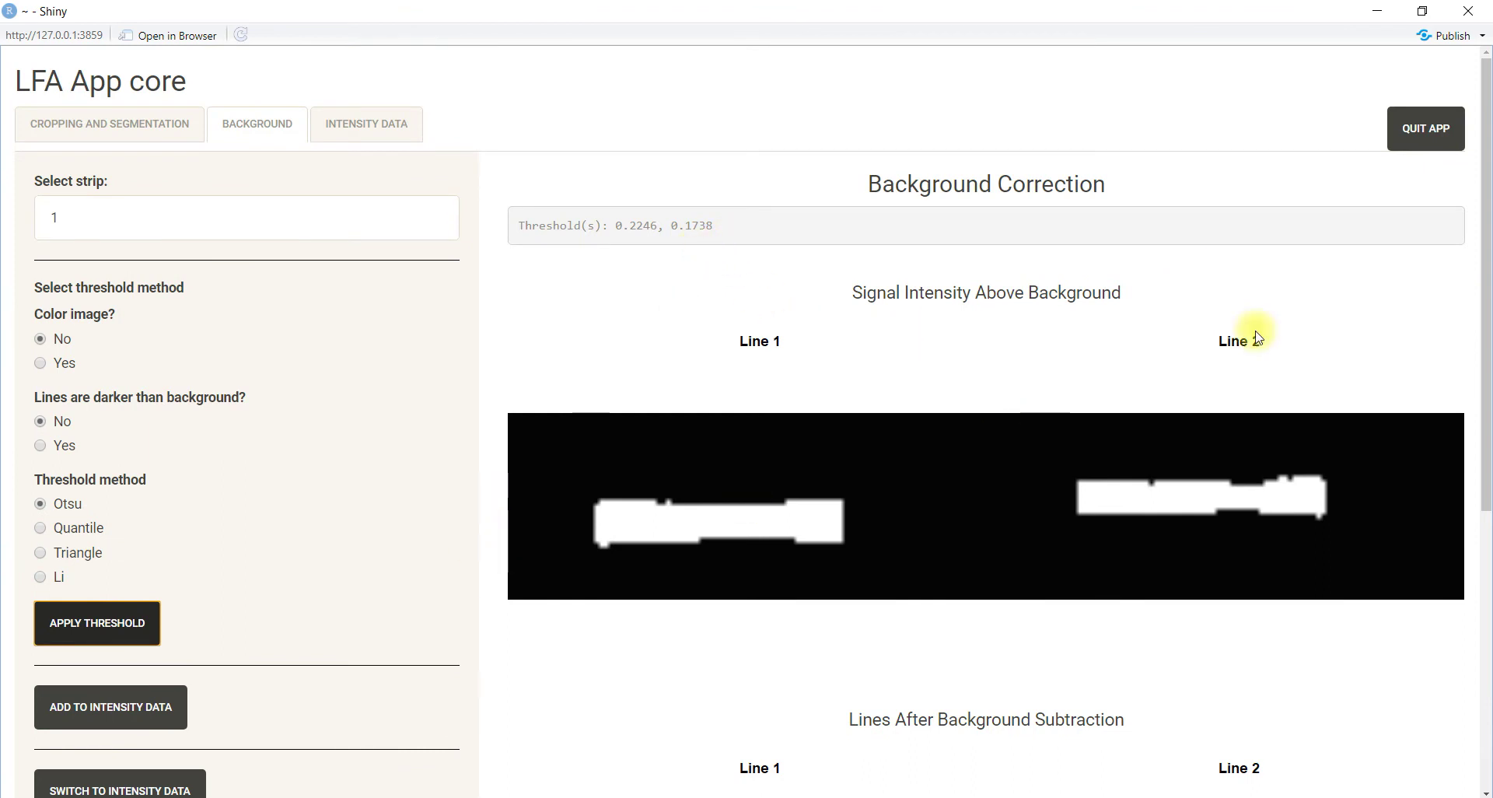
left_click_drag(1483, 277, 1483, 314)
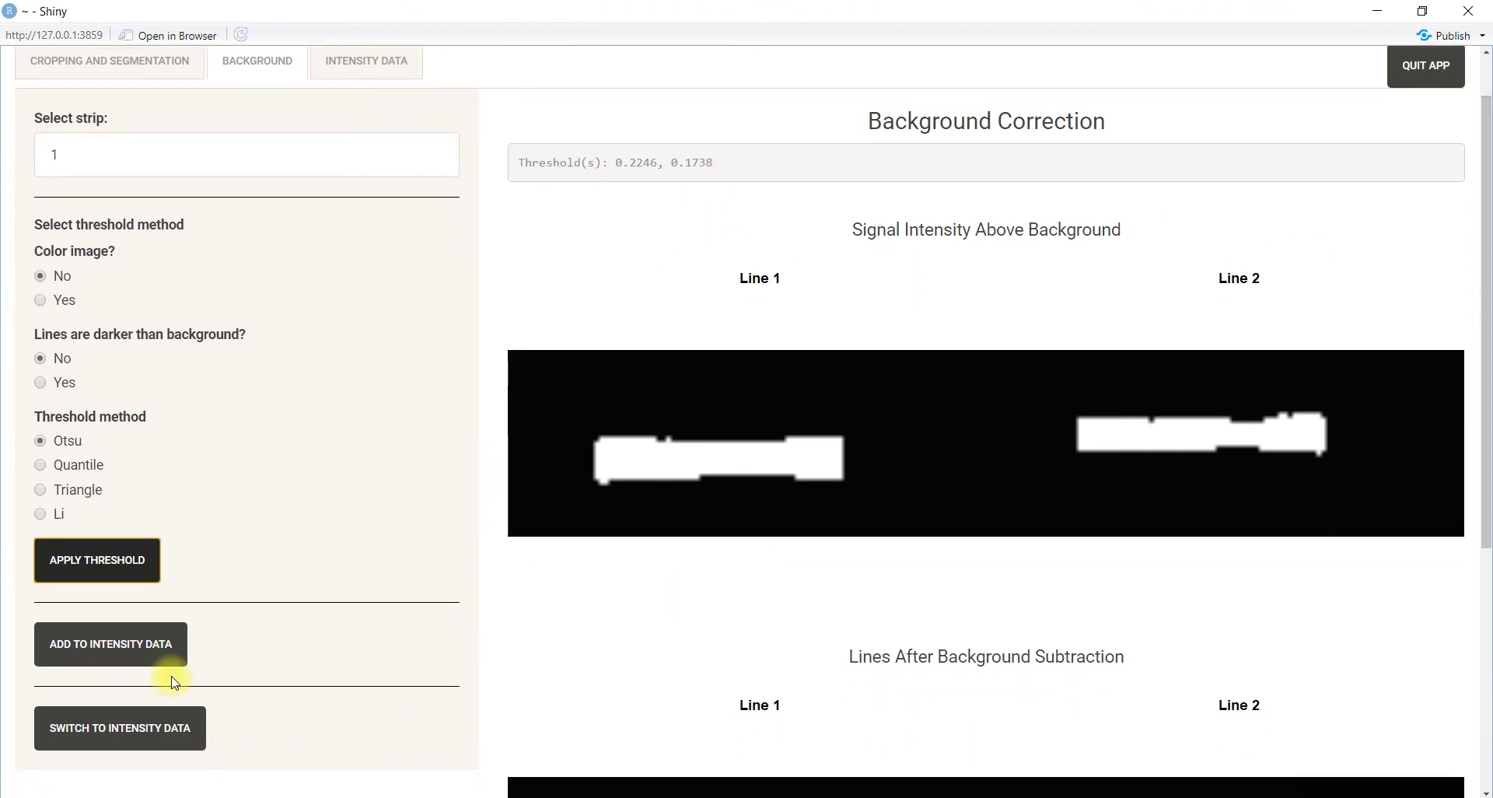
left_click(160, 649)
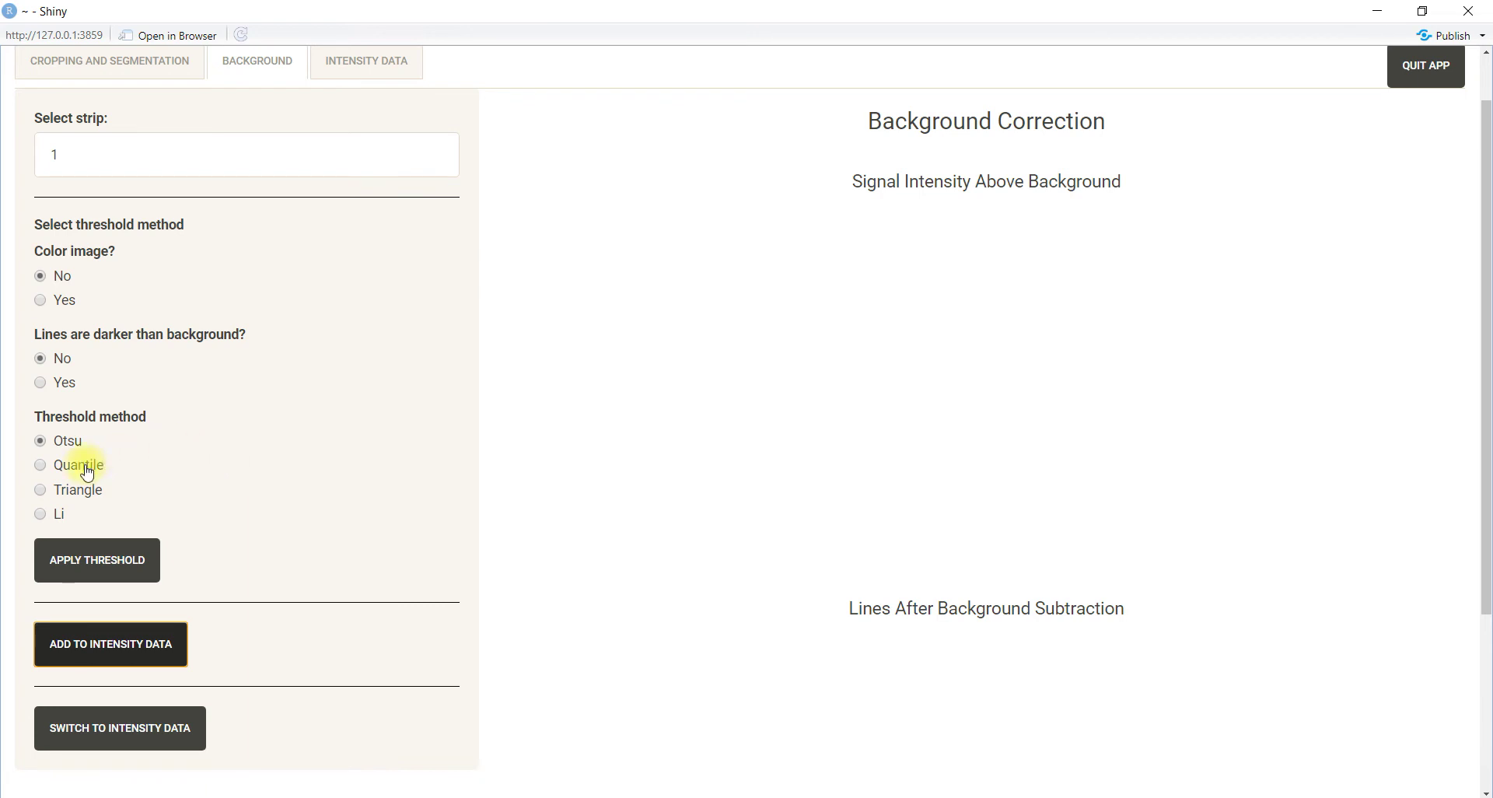
Apply the Li threshold method to strip 1 and add the result to the intensity data.
left_click(40, 513)
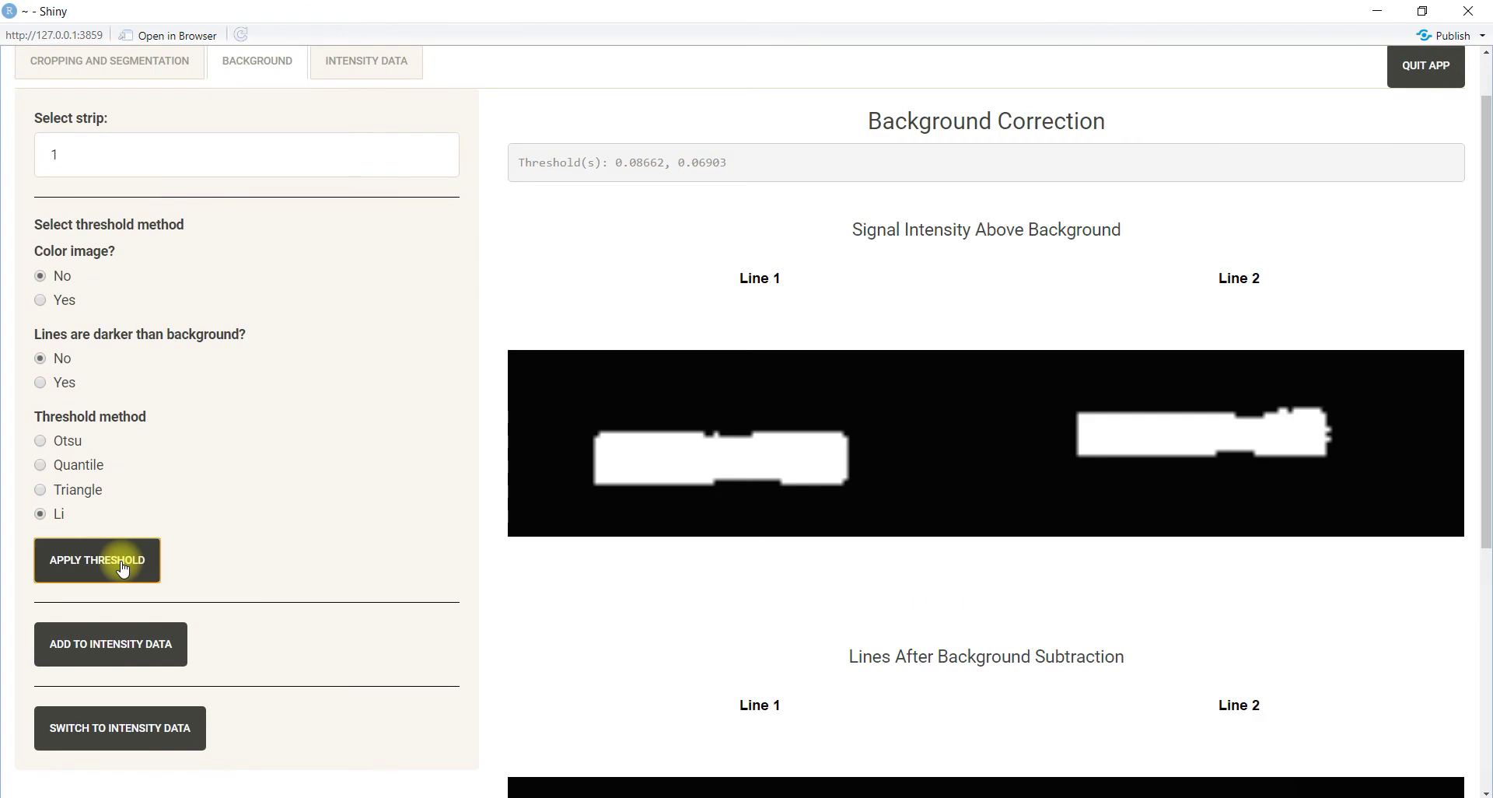
left_click_drag(1486, 304, 1485, 265)
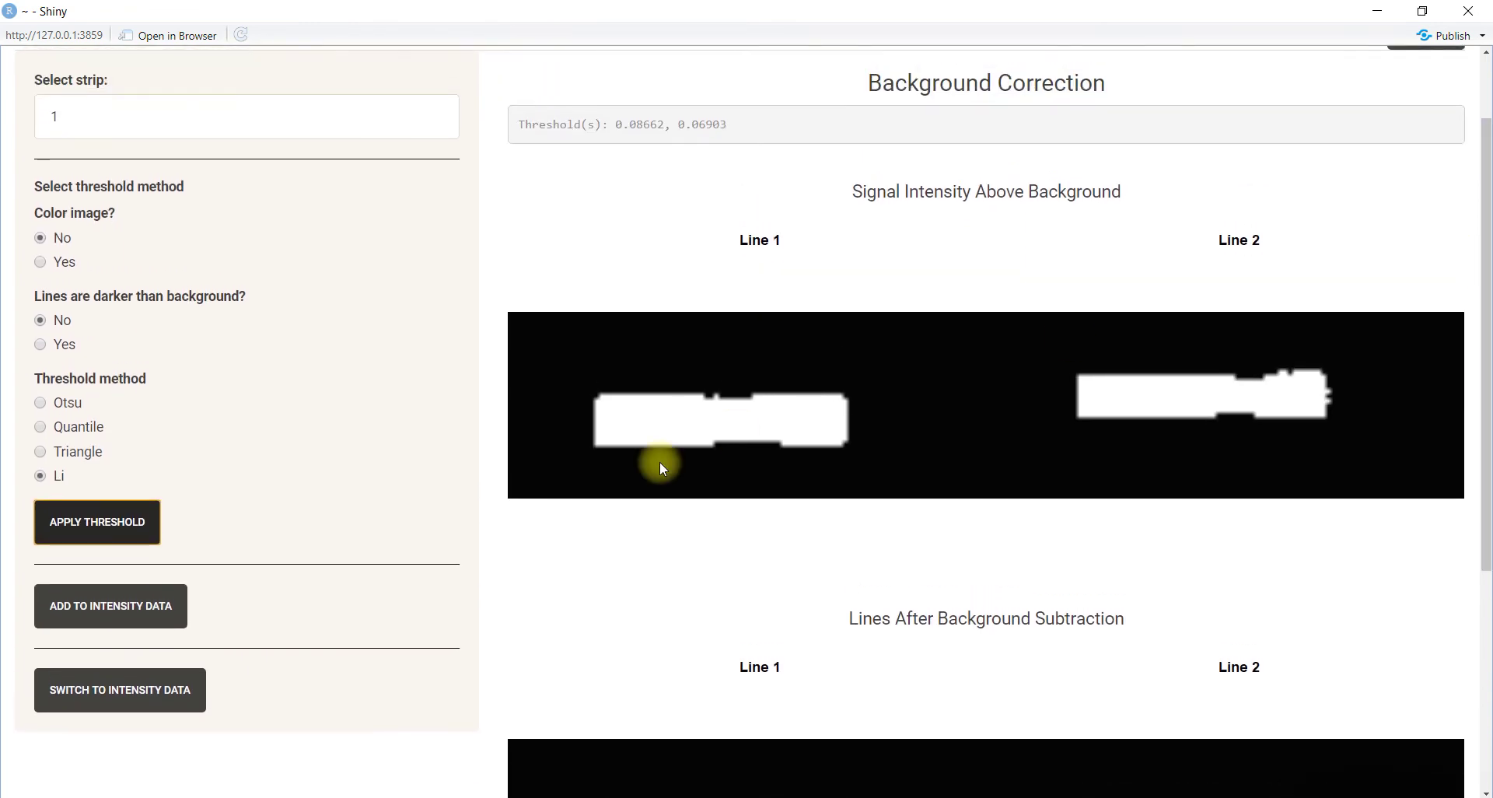
left_click(115, 605)
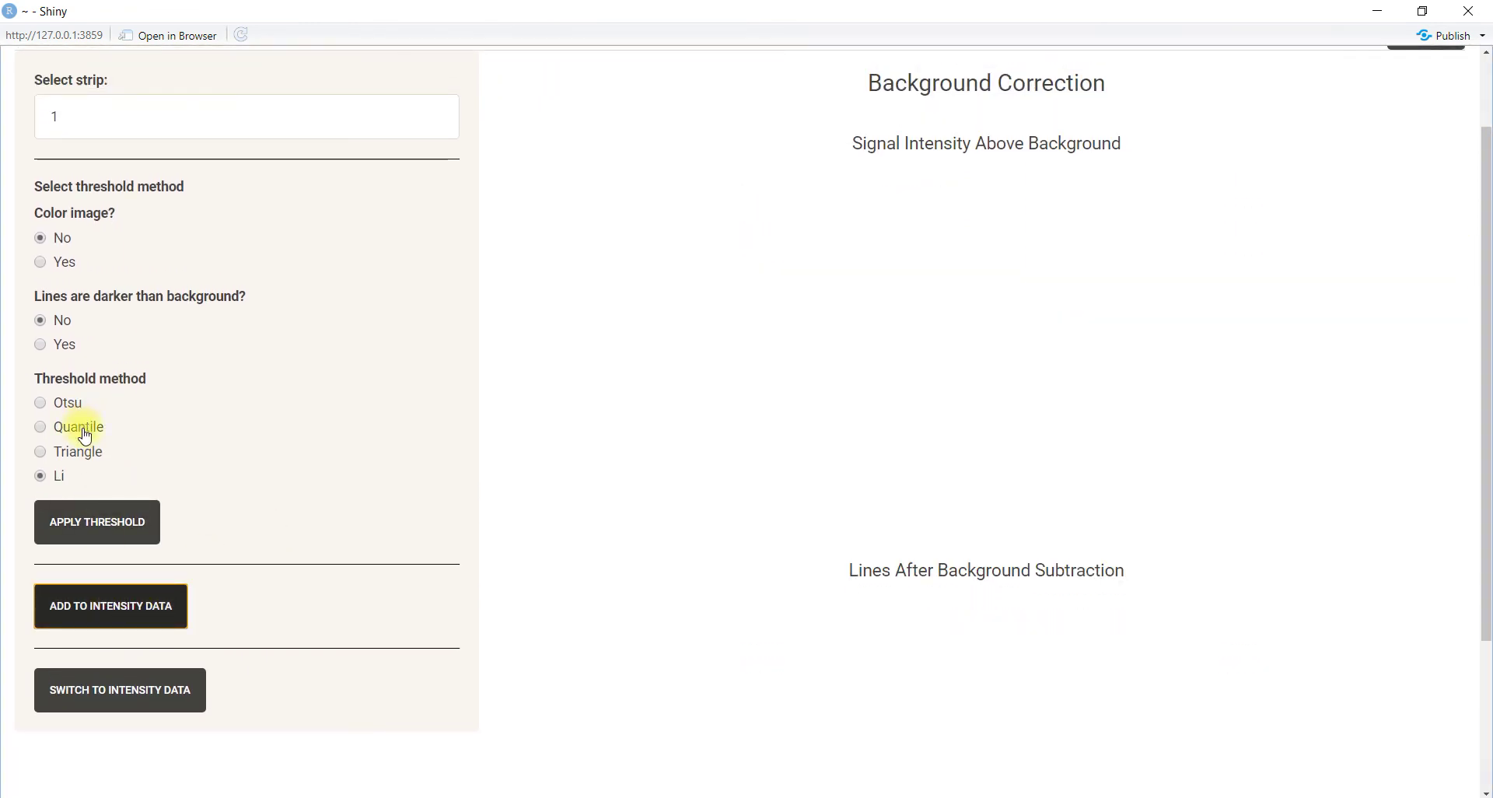
Apply the Triangle threshold method with offset 0,2 to strip 1 and add the result to the intensity data.
left_click(74, 453)
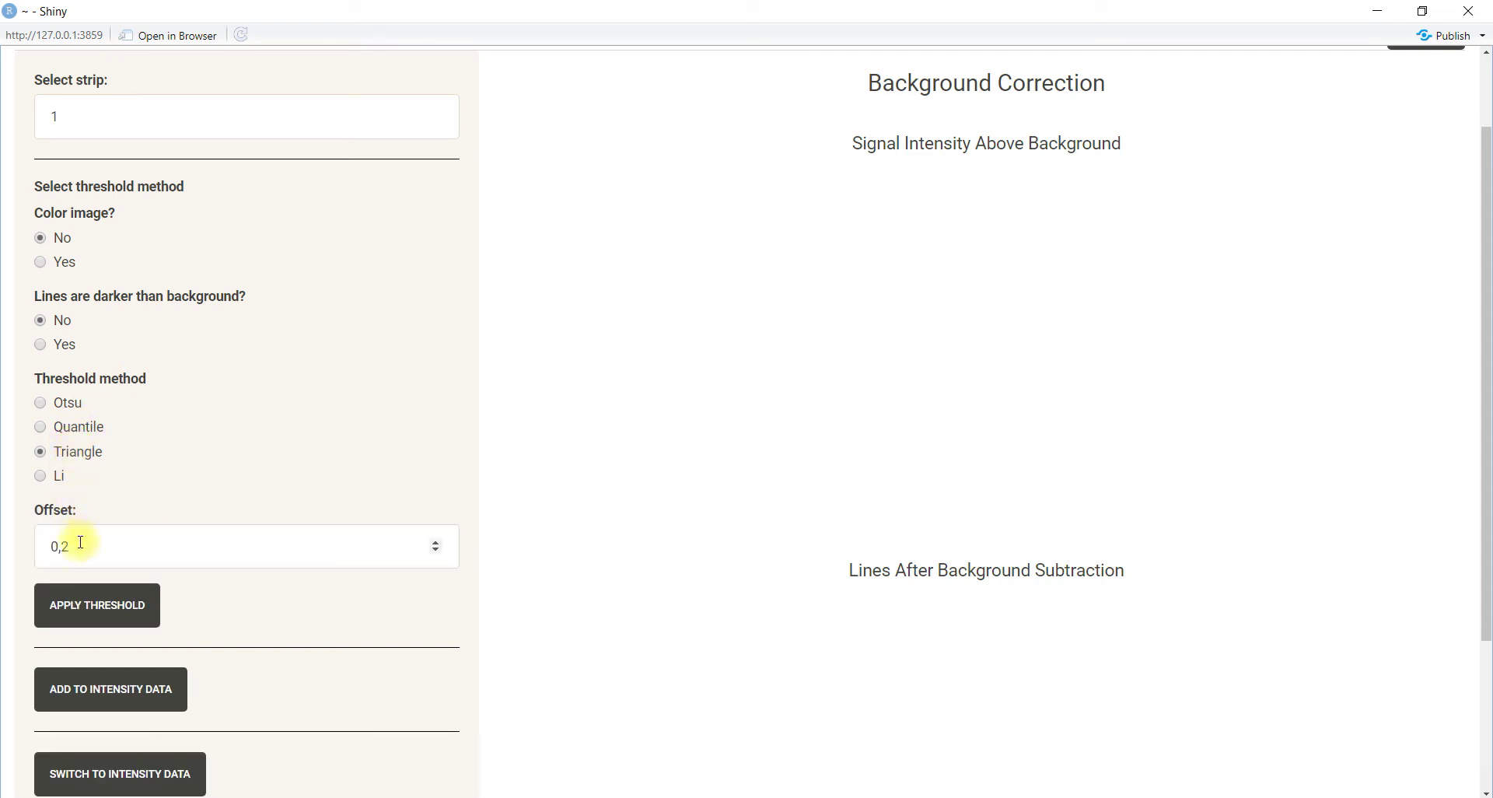
left_click(113, 614)
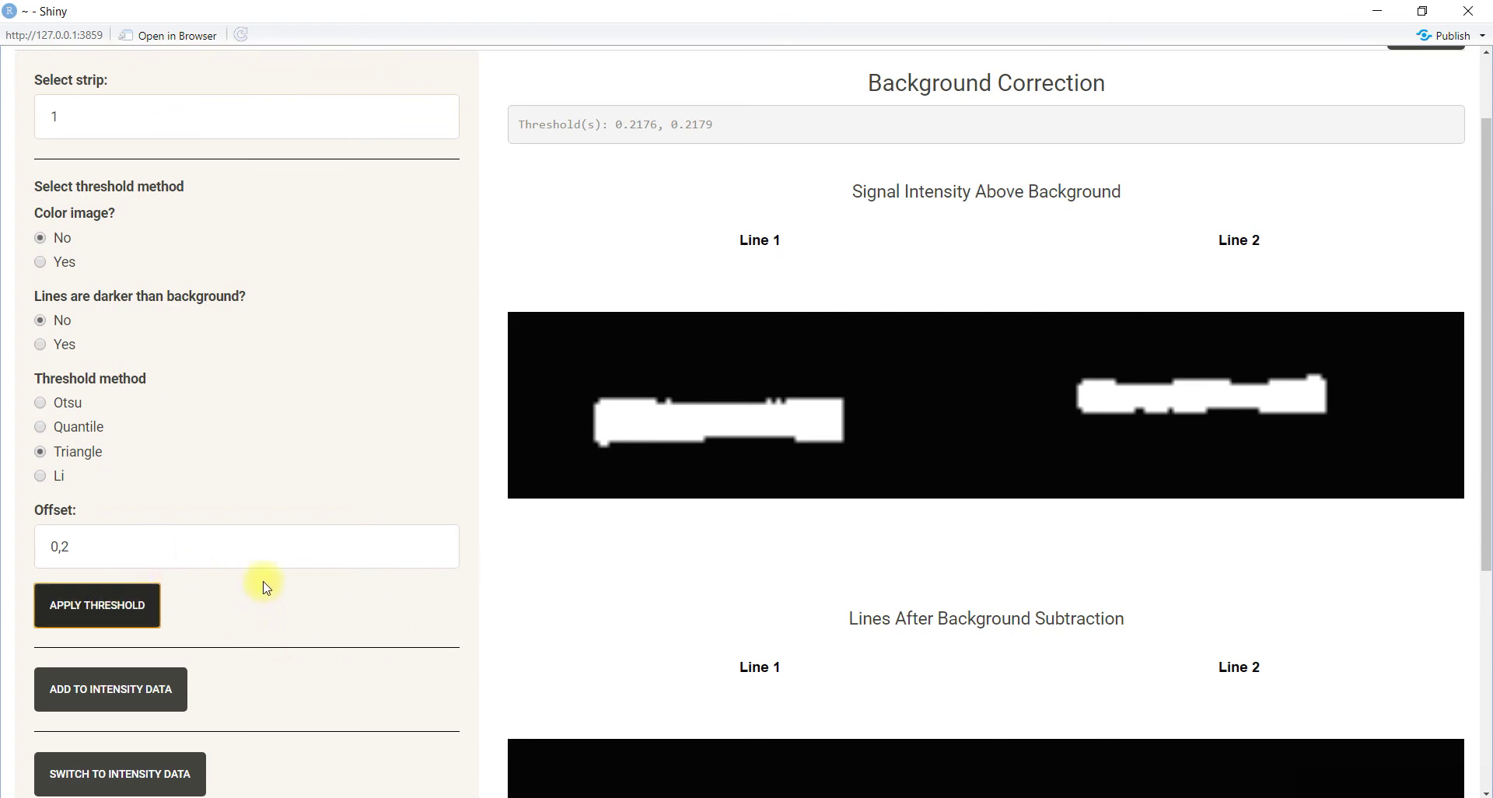
left_click(140, 694)
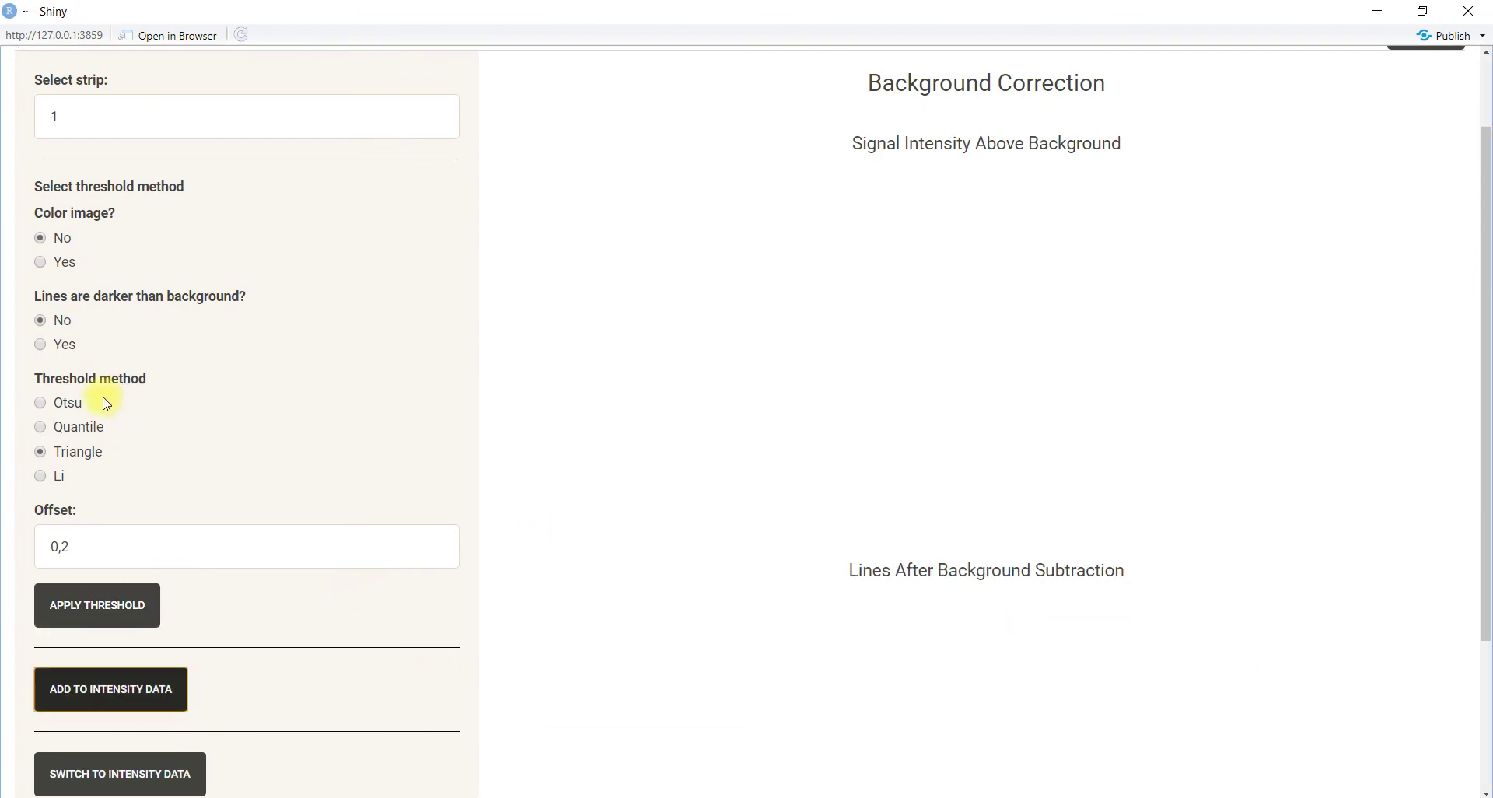
Apply the Quantile threshold method to strip 1 with a probability of 99%.
left_click(62, 427)
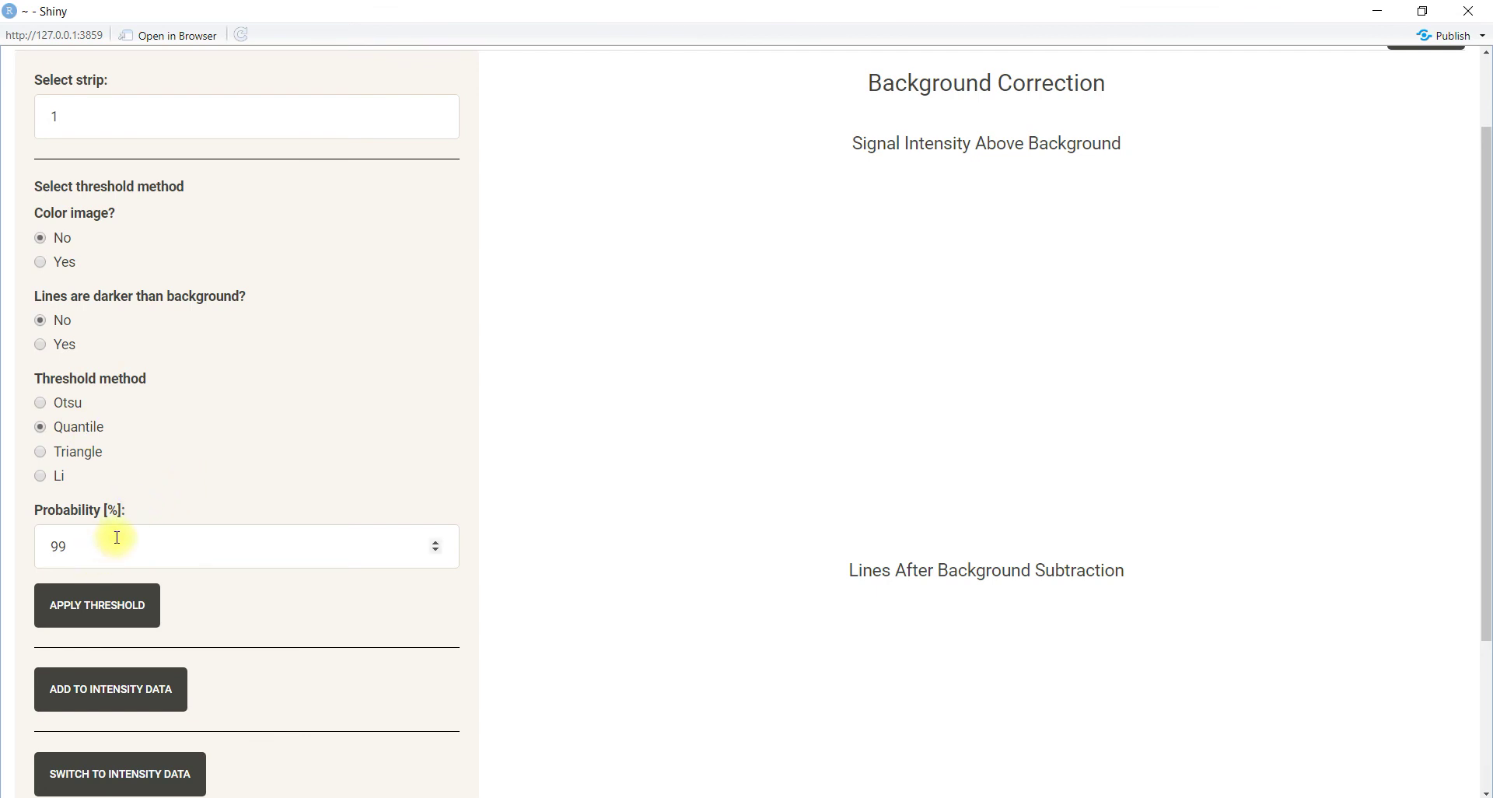
left_click(94, 605)
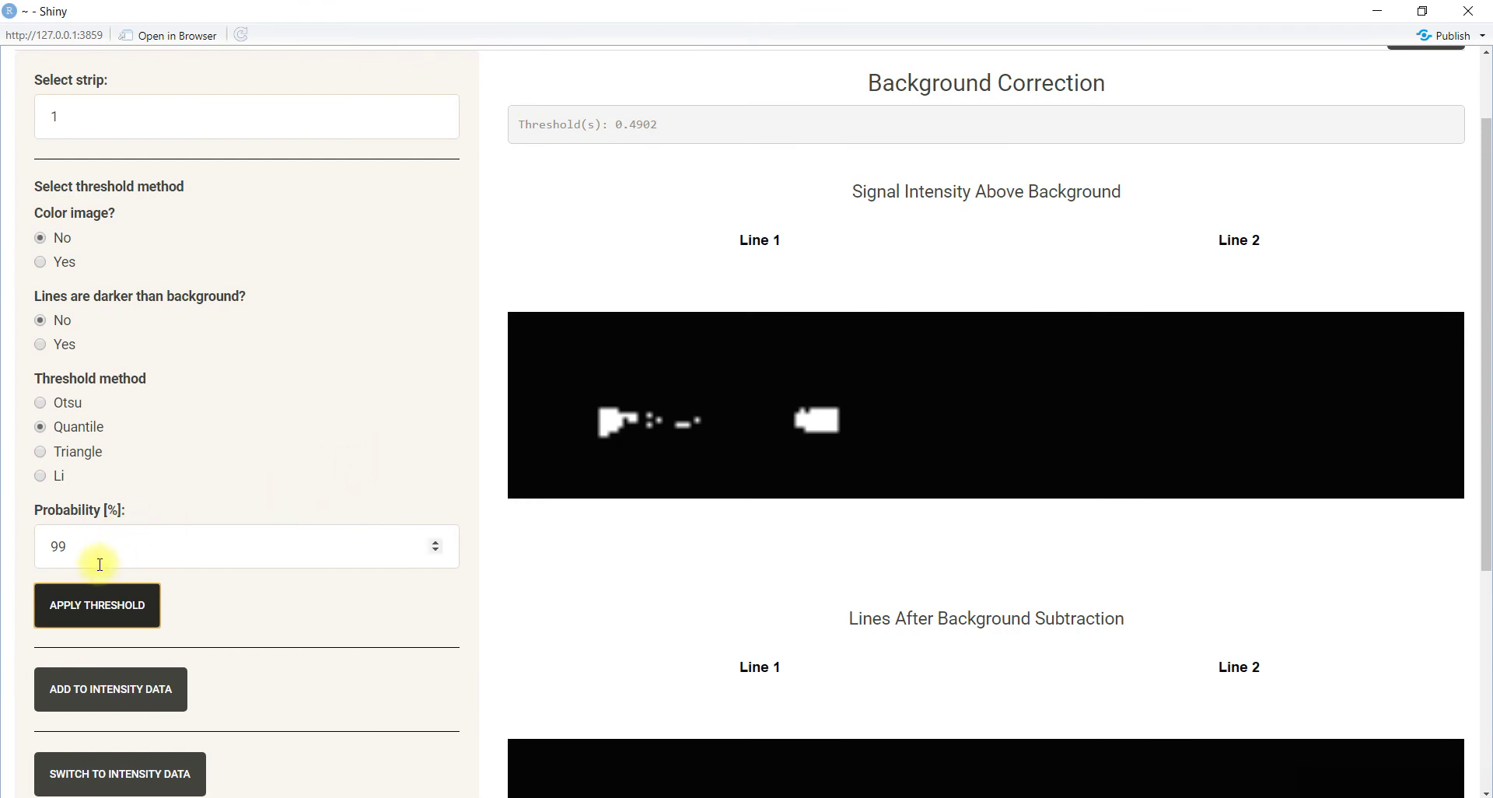
Set the Quantile probability to 95%, reapply the threshold to strip 1 and add the result to the intensity data.
left_click(435, 544)
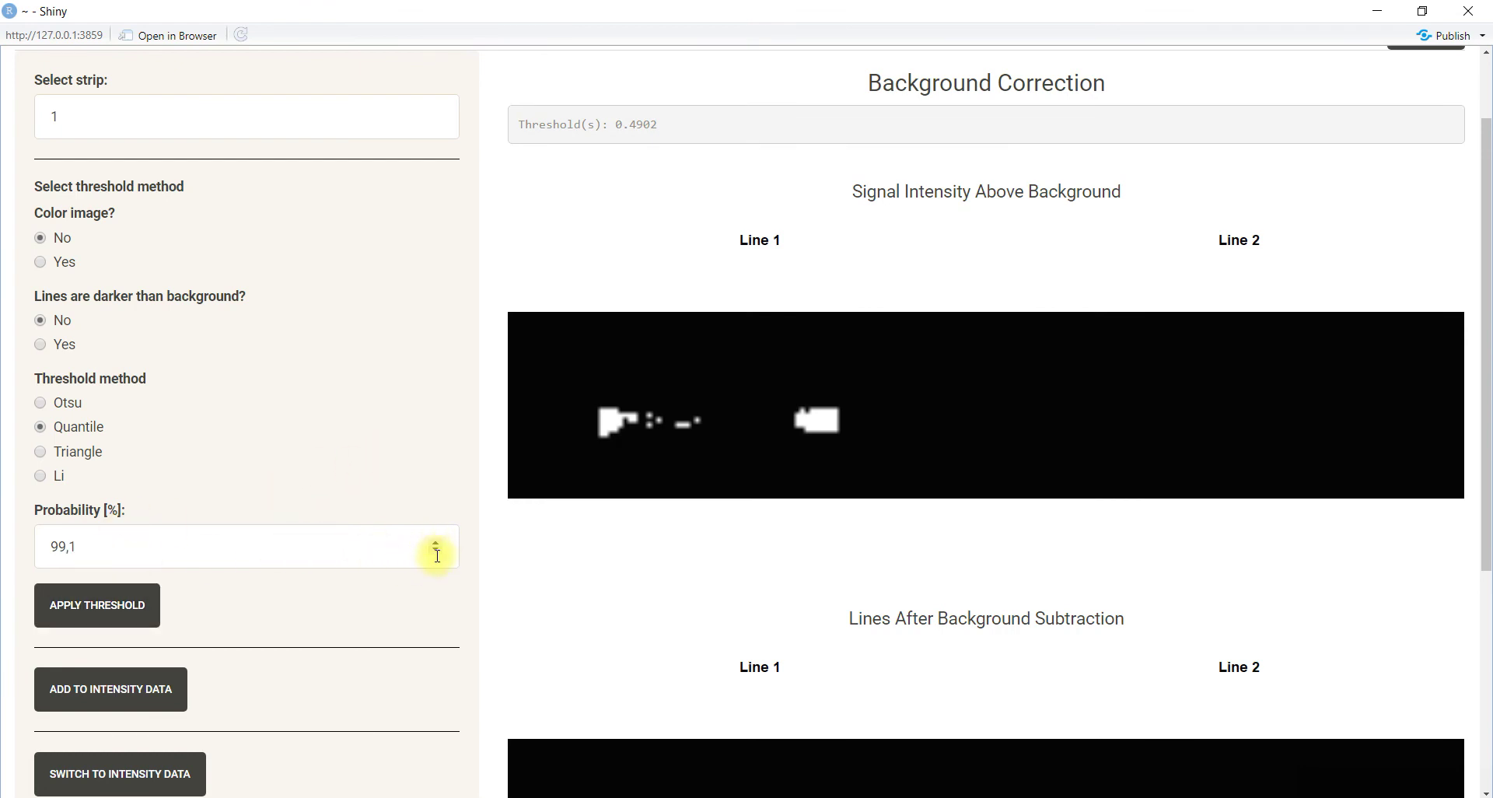
left_click(437, 553)
left_click(437, 553)
left_click(437, 552)
left_click(437, 553)
left_click(437, 553)
left_click(437, 552)
left_click(437, 553)
left_click(437, 553)
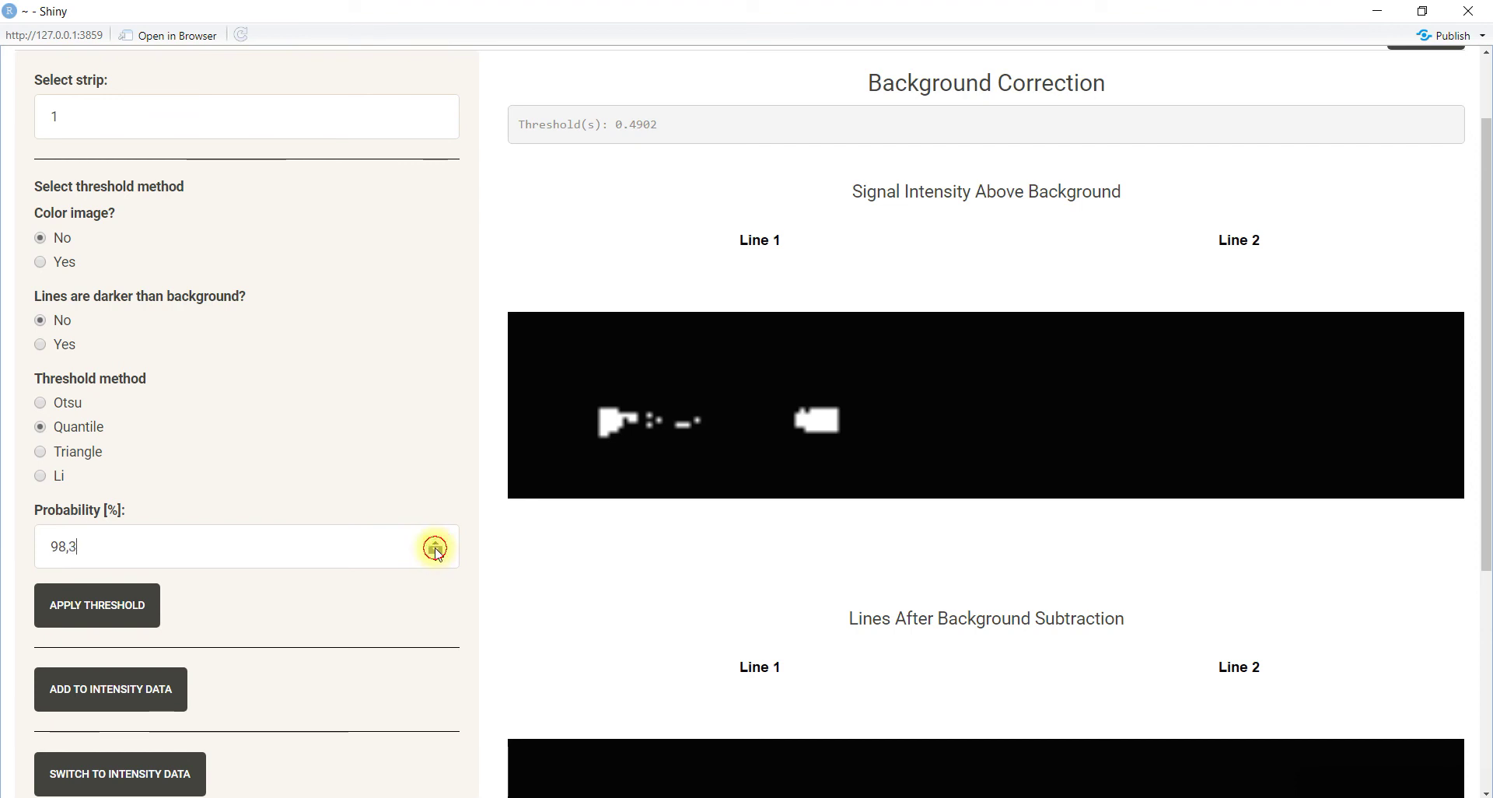
left_click(437, 553)
left_click(437, 552)
left_click(437, 553)
key("BackSpace")
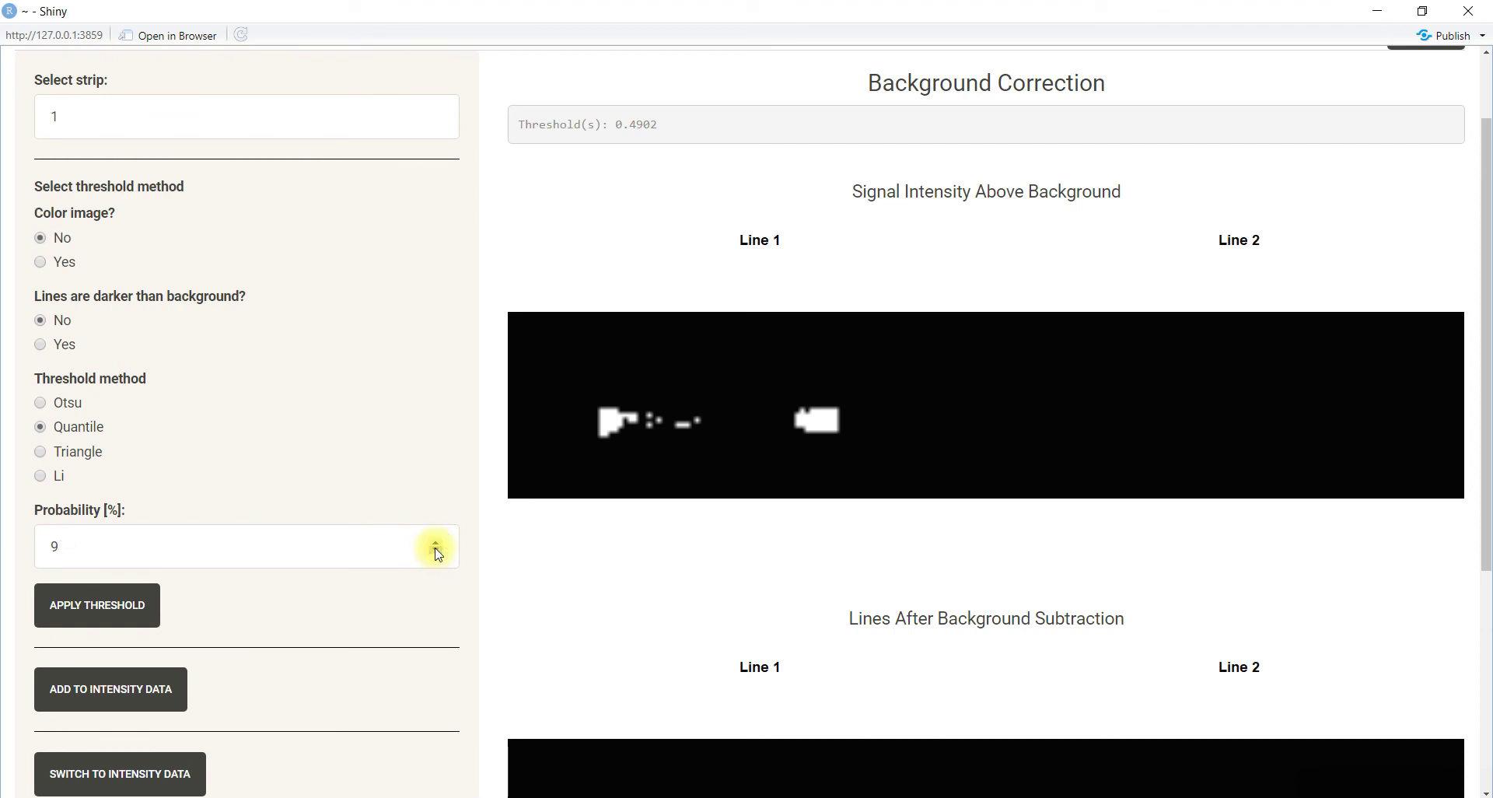
type("5")
left_click(92, 606)
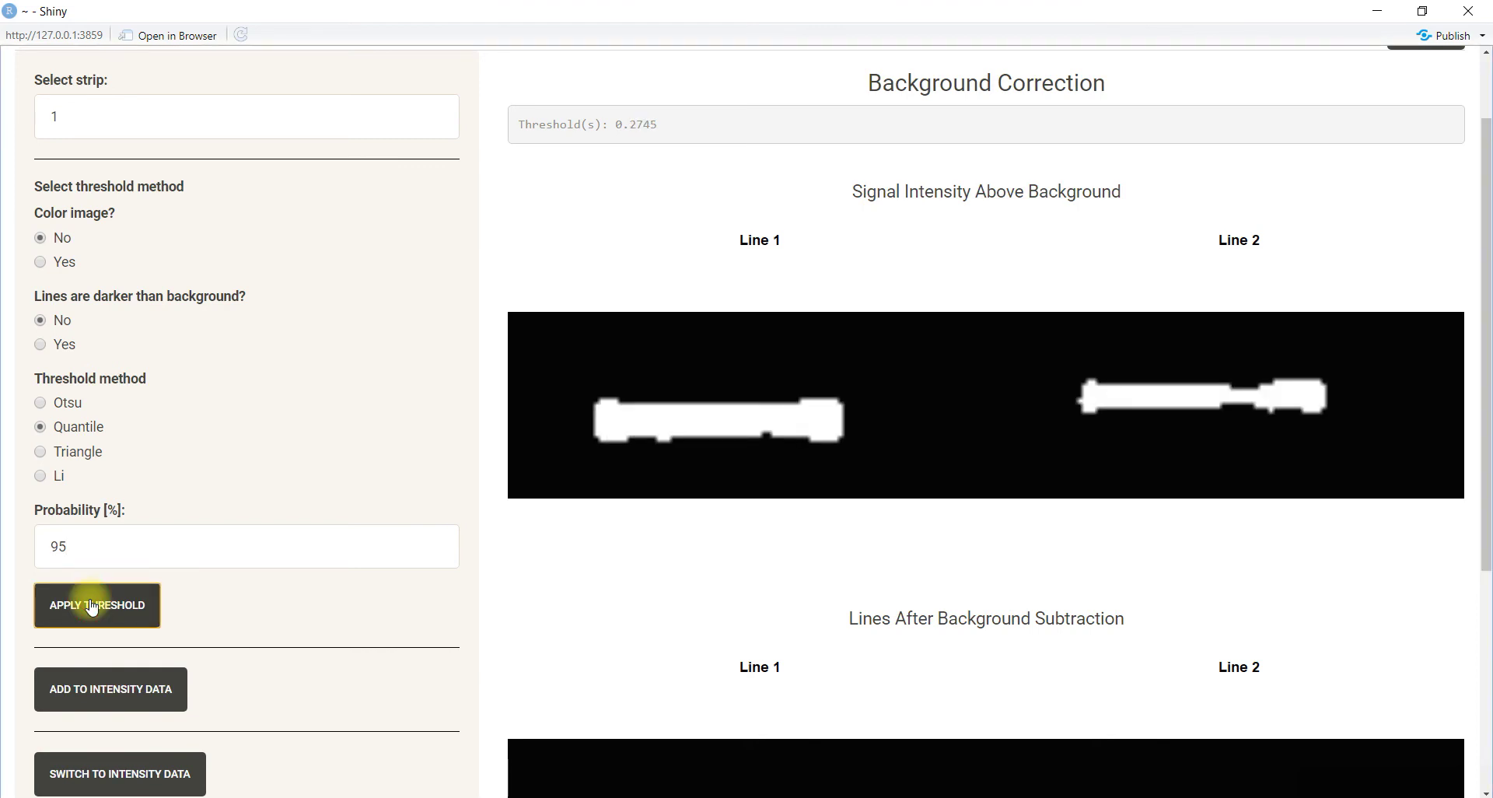
left_click(118, 690)
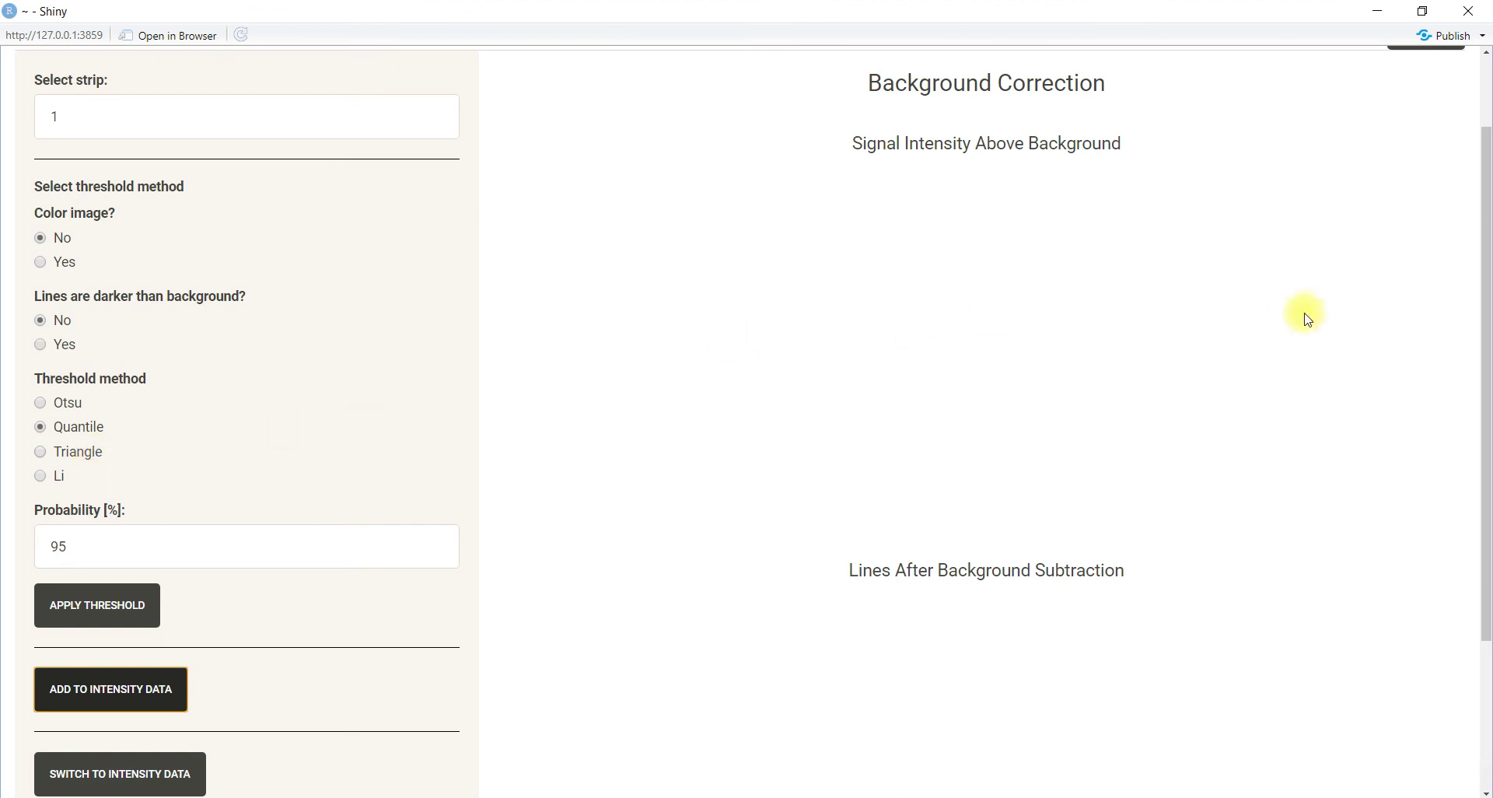
Apply the Otsu threshold method to strip 2 and add the result to the intensity data.
left_click_drag(1486, 359, 1483, 501)
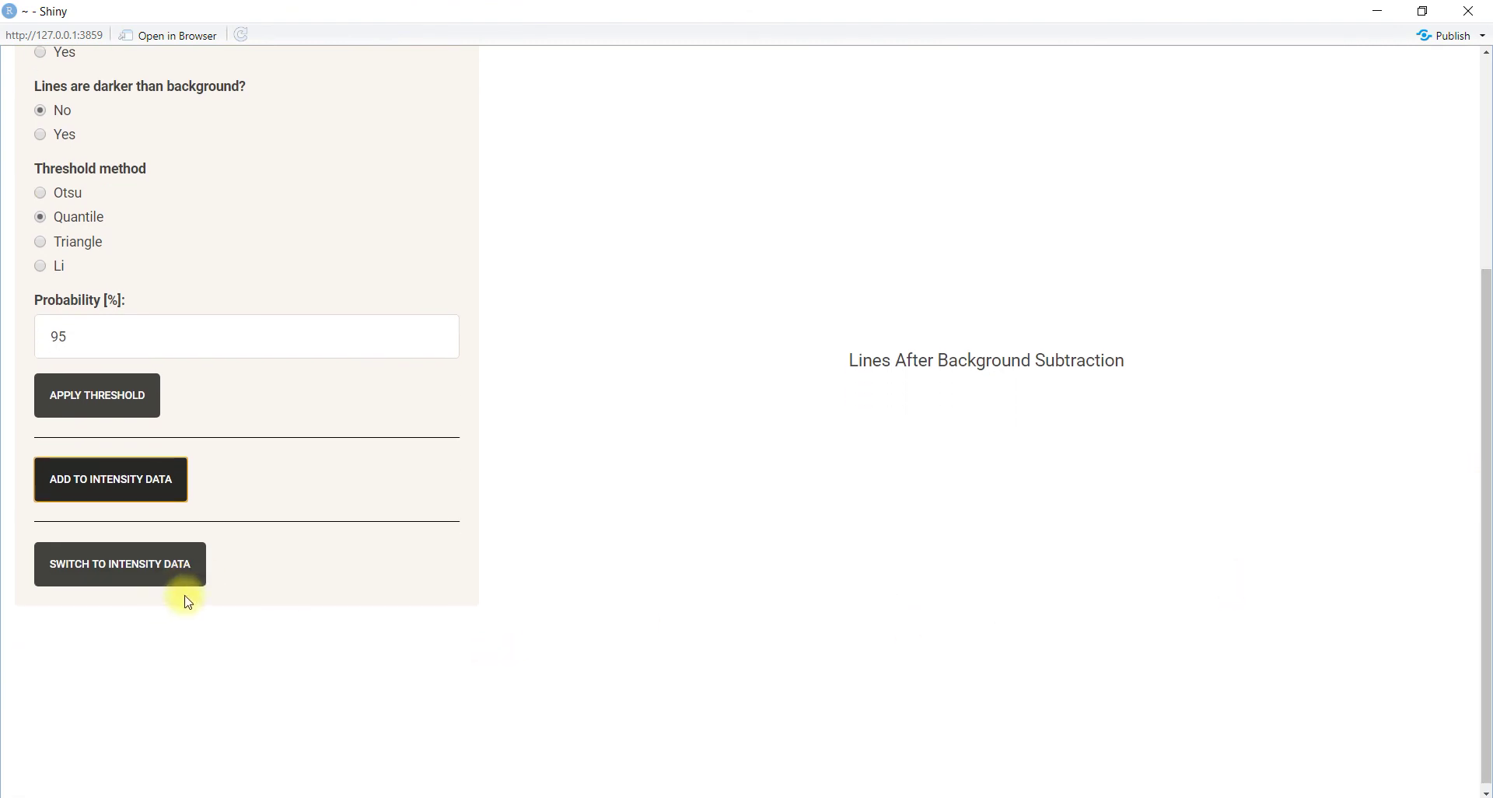
left_click_drag(1487, 418, 1482, 134)
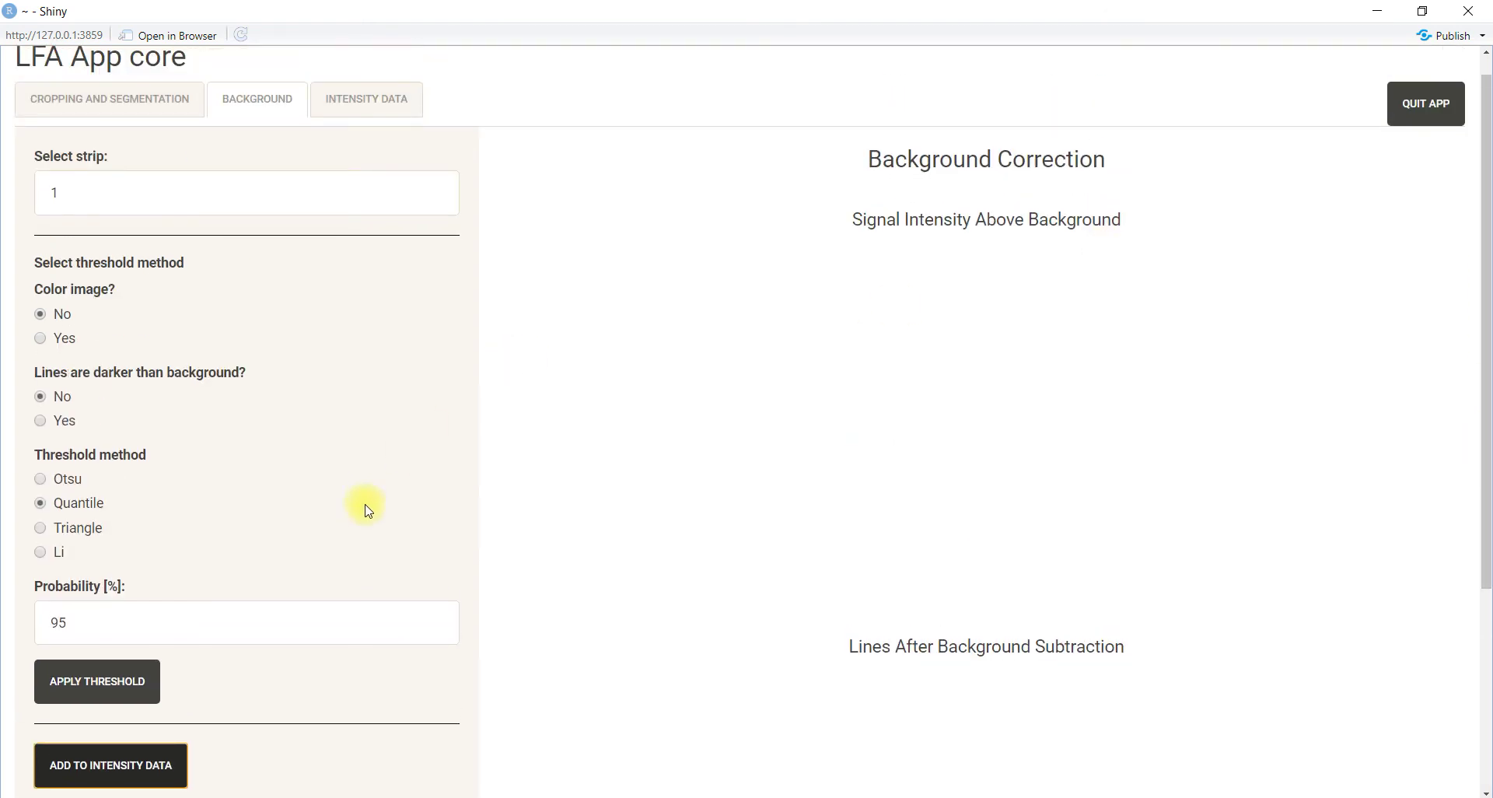
left_click(436, 189)
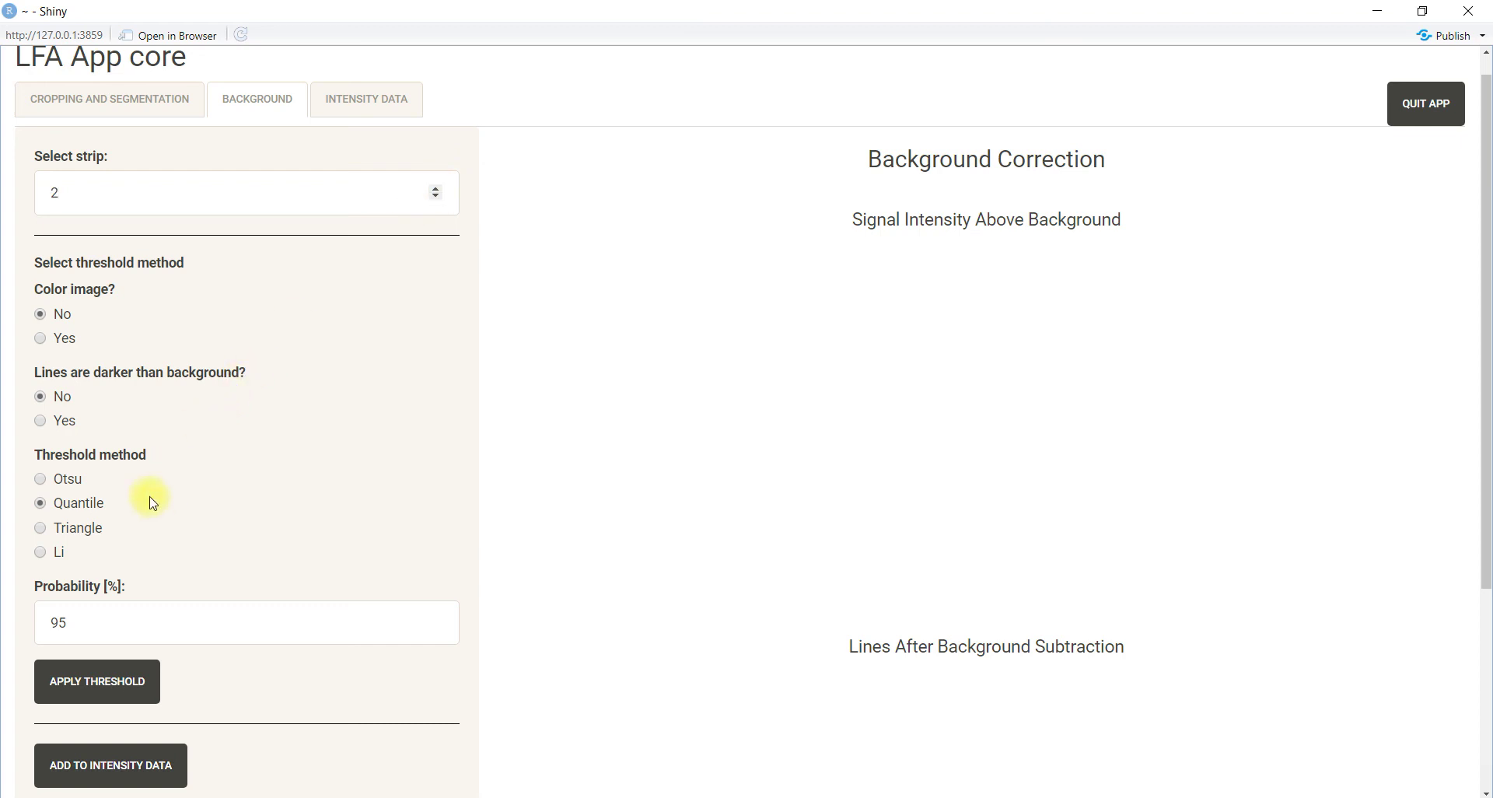
left_click(57, 479)
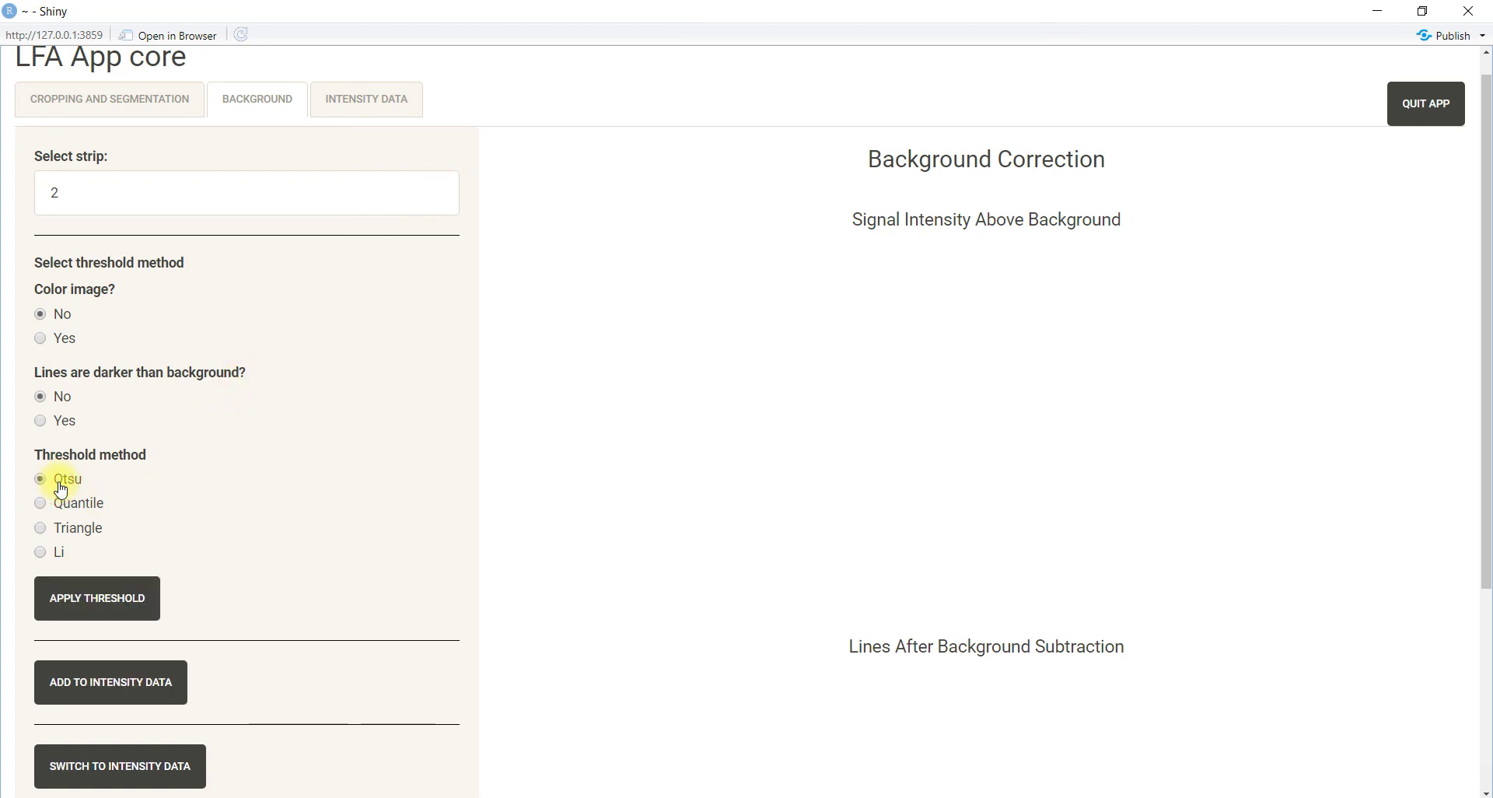
left_click(132, 605)
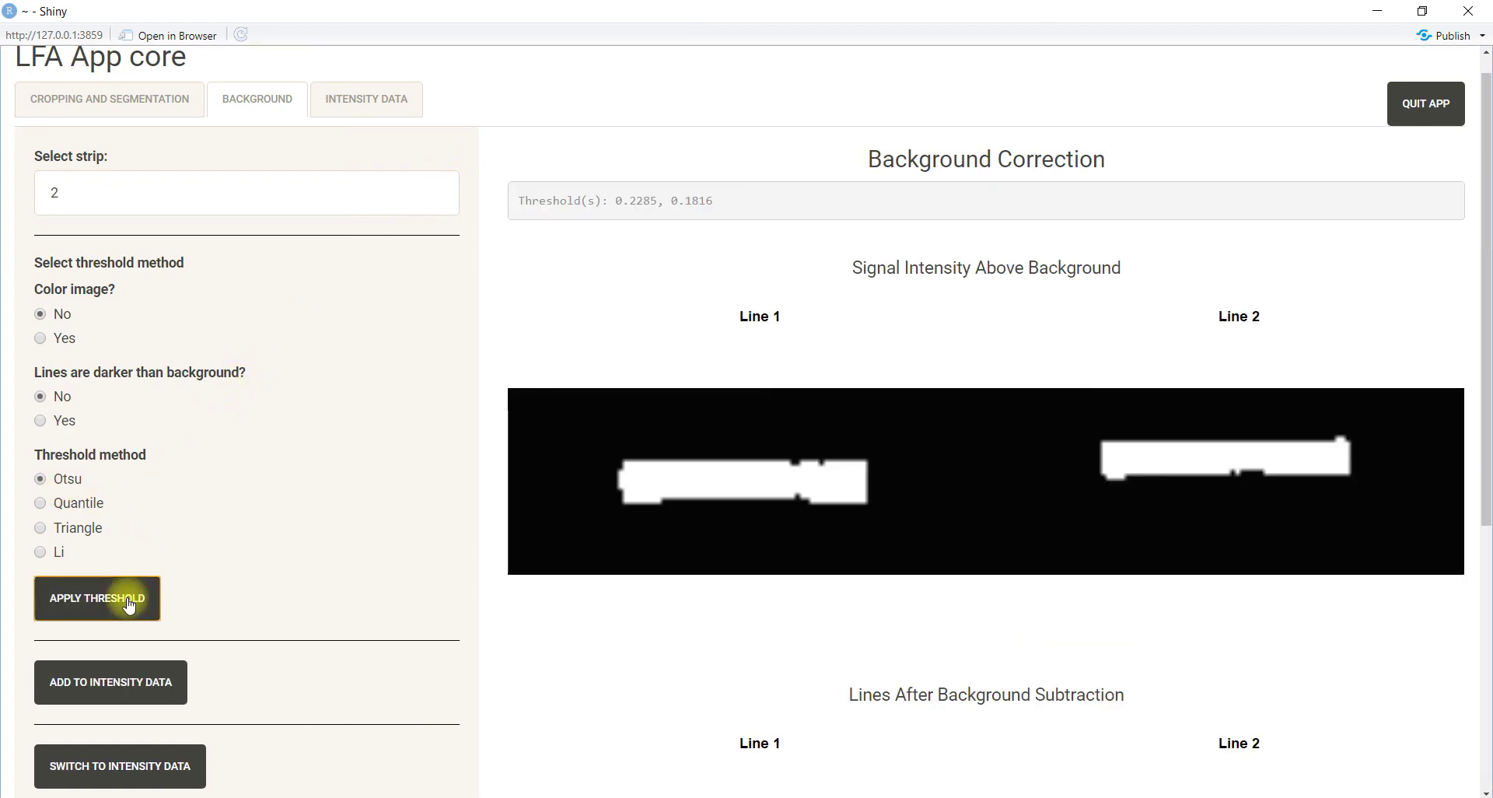
left_click(123, 692)
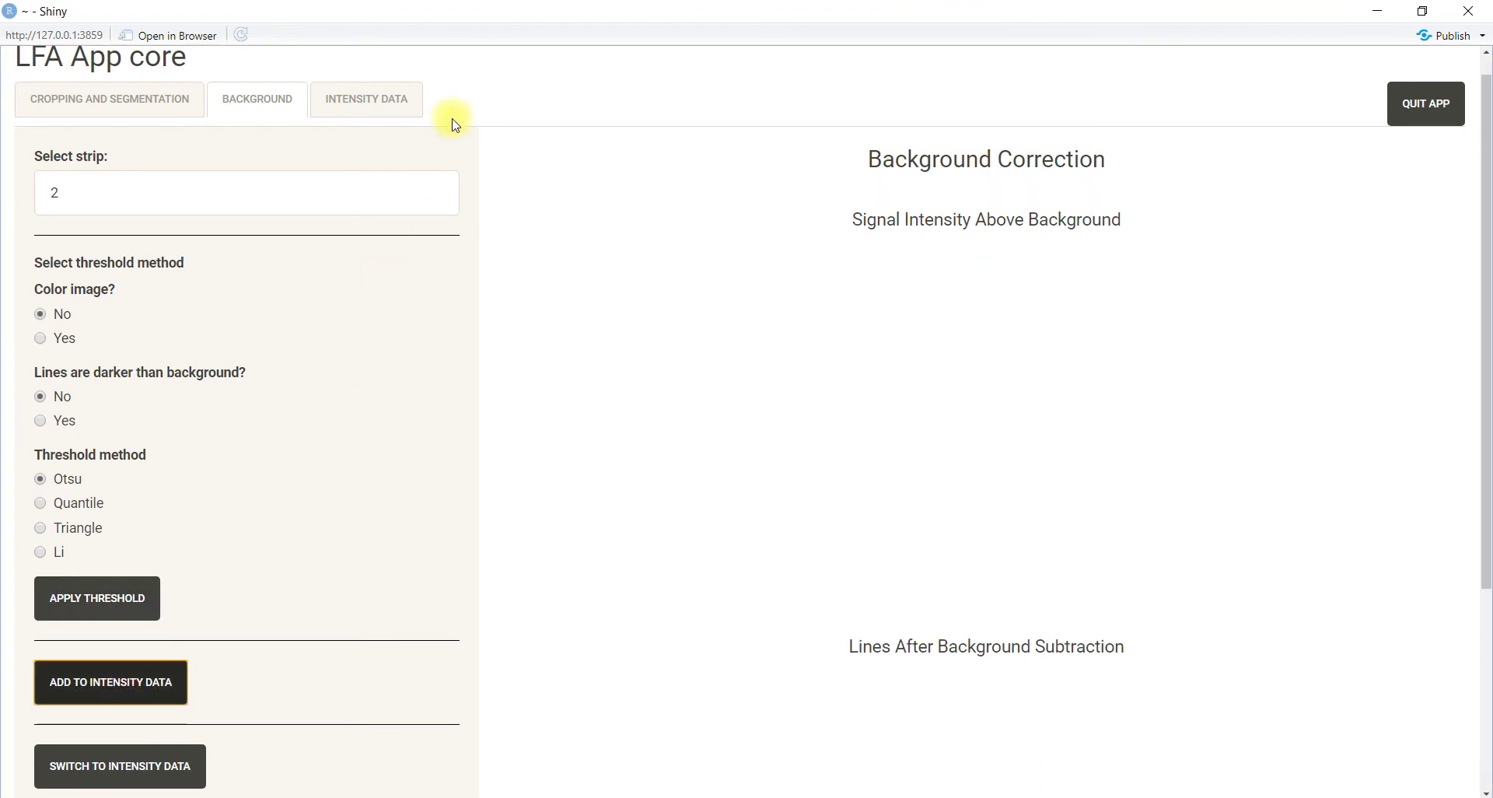
Apply the Otsu threshold method to strip 3 and add the result to the intensity data.
left_click(438, 190)
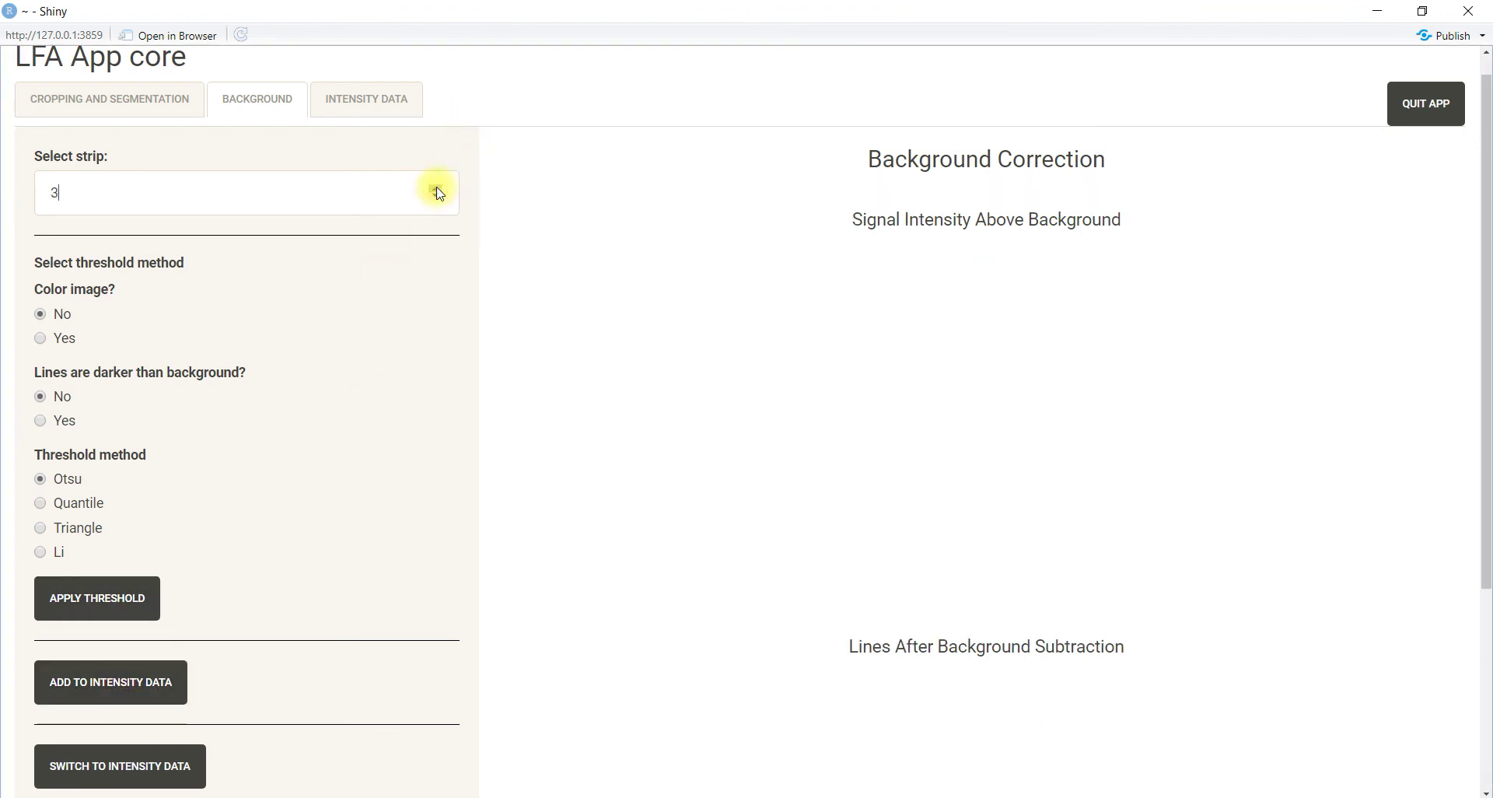
left_click(143, 607)
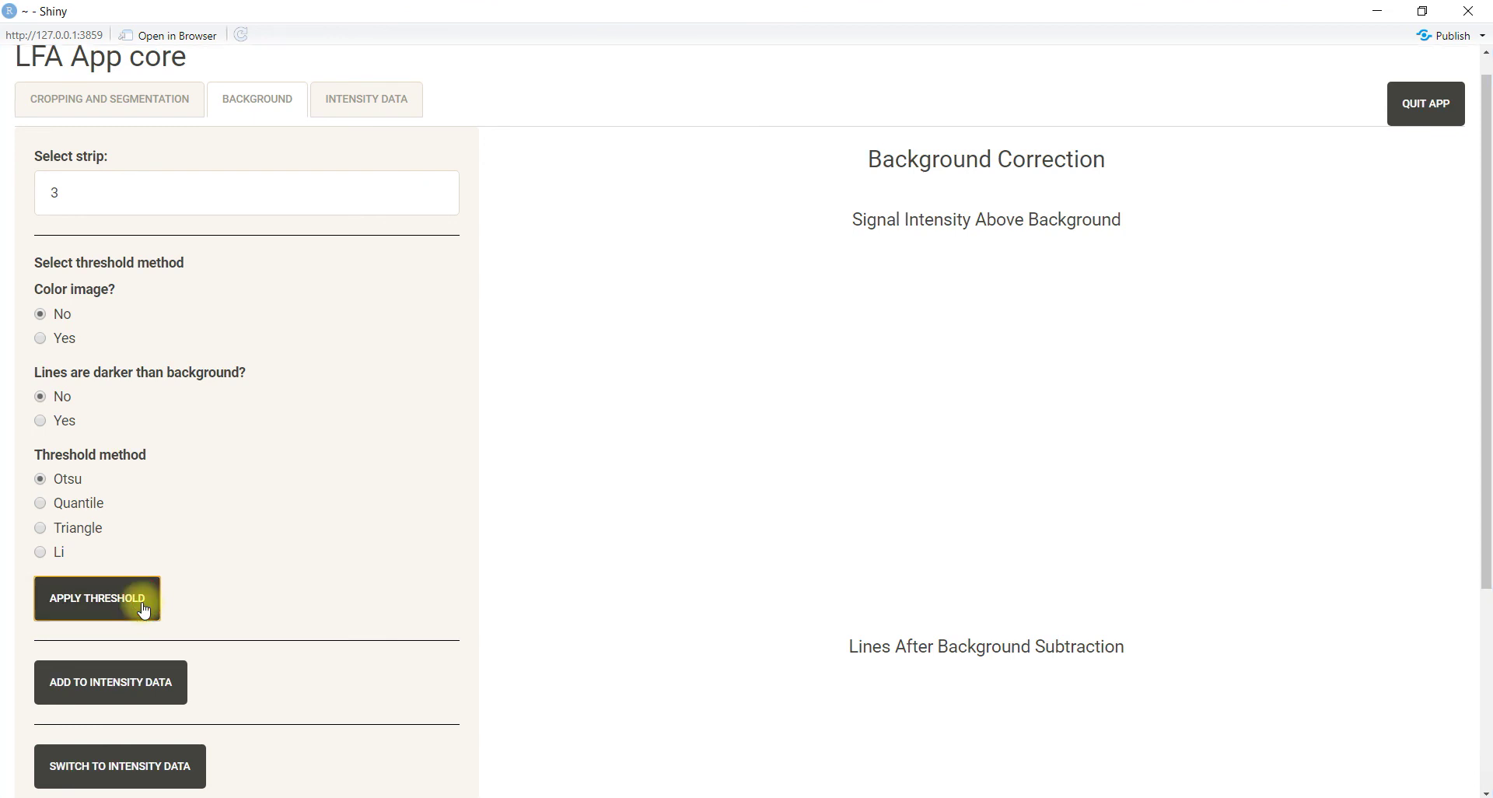
left_click(134, 688)
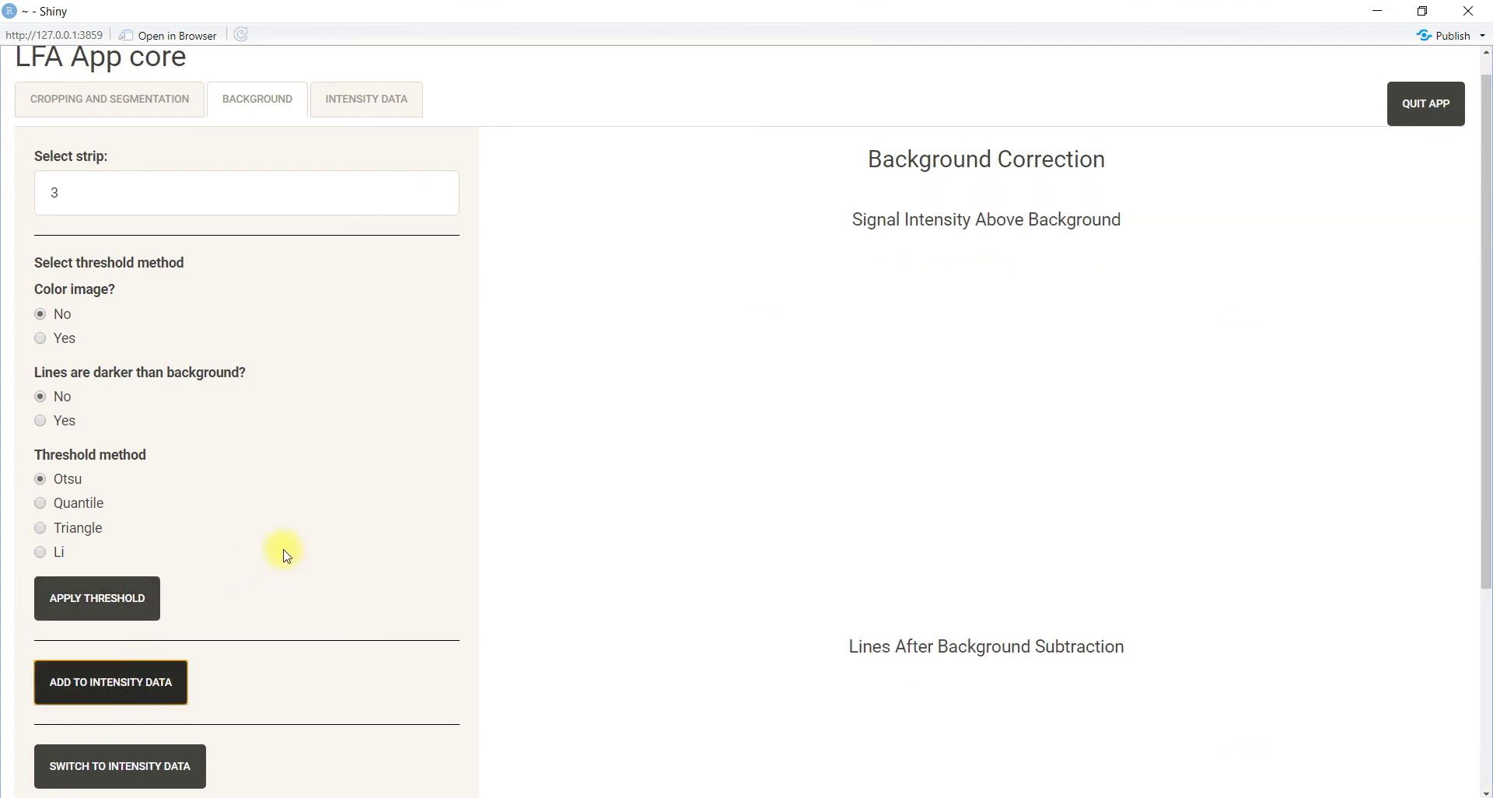
Switch to the intensity data and examine the table of results collected for strips 1 to 3.
scroll(1489, 514, "down", 1)
scroll(1488, 514, "down", 1)
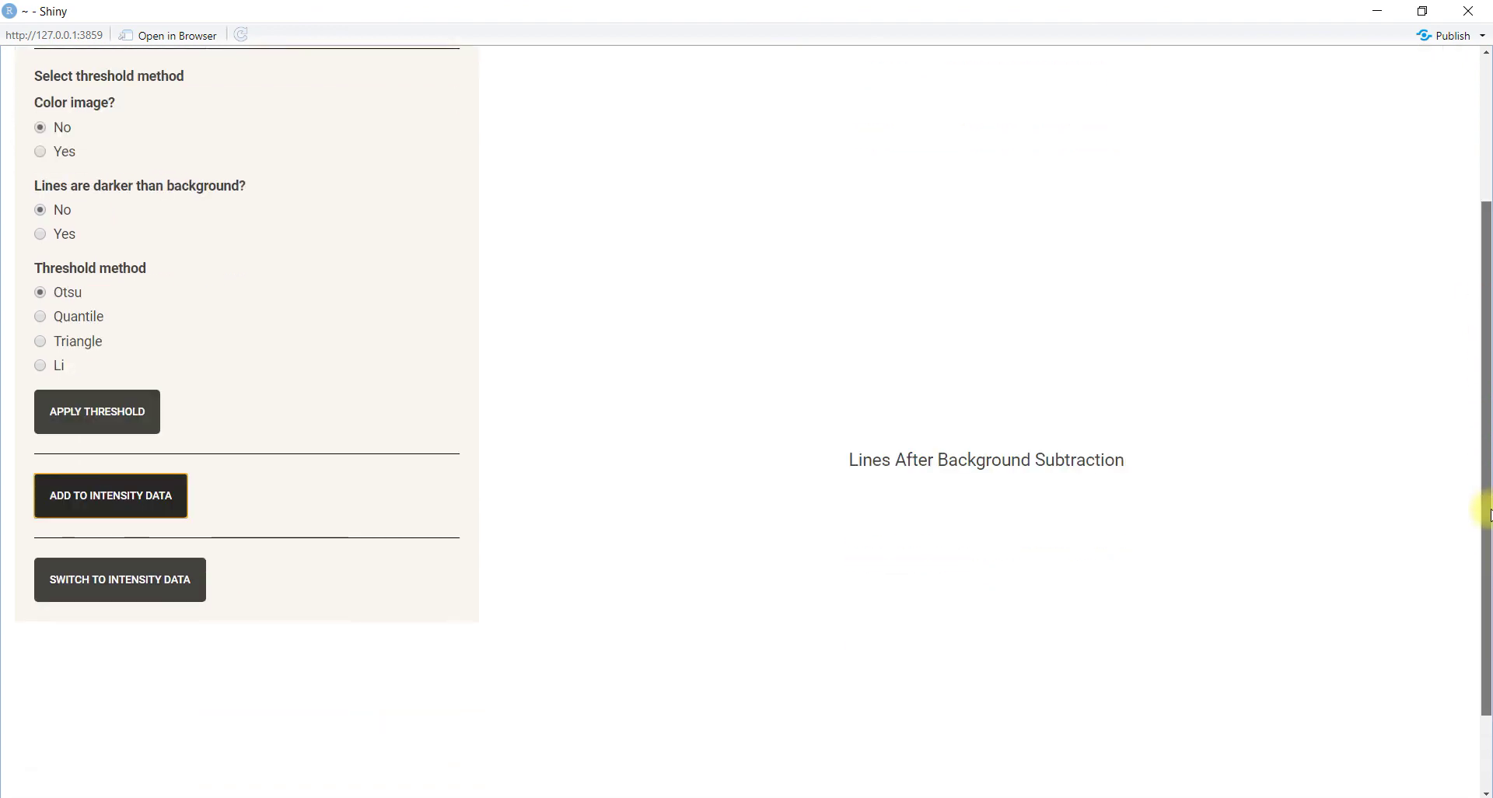
scroll(1481, 506, "up", 3)
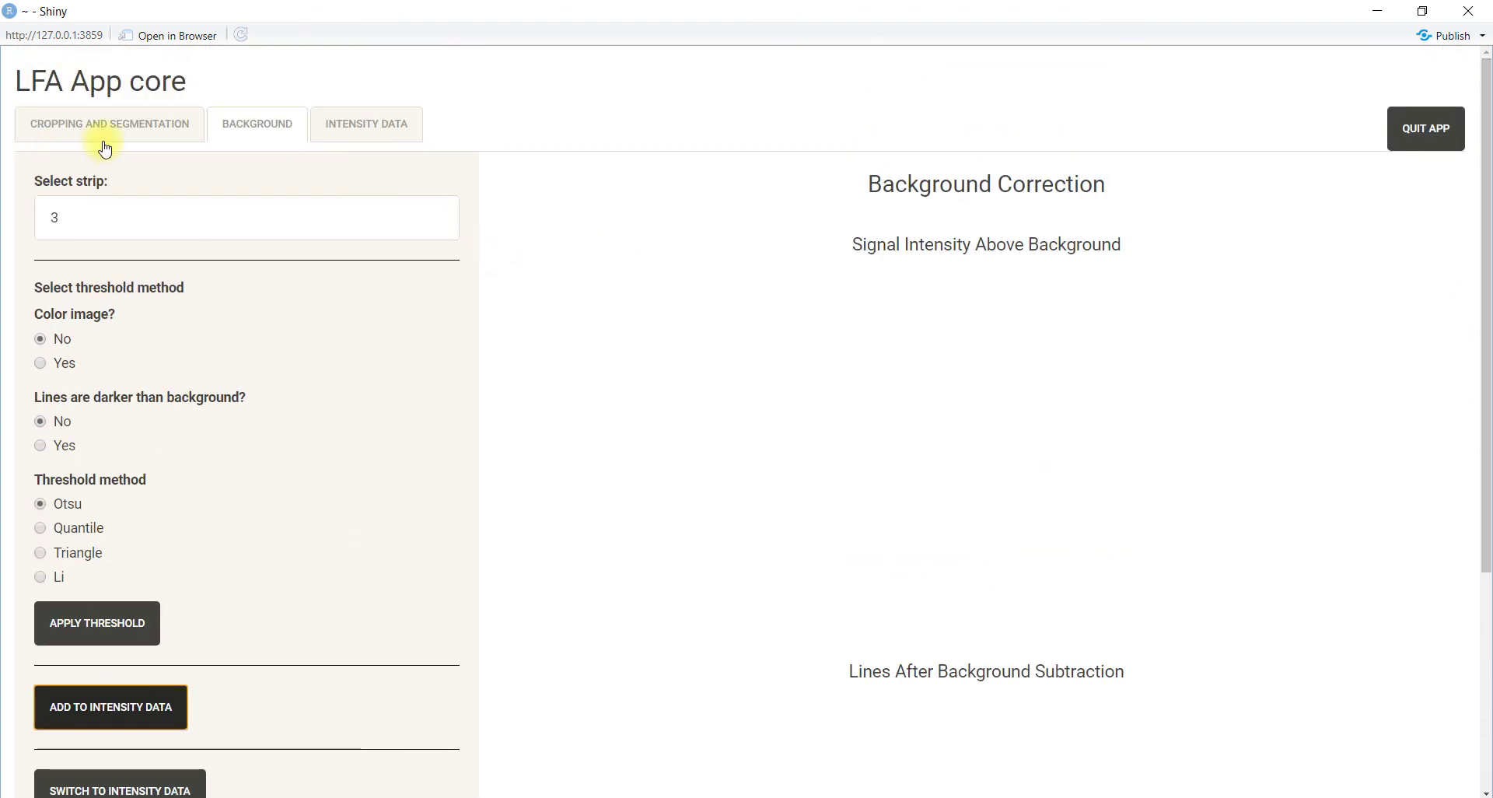
left_click(169, 789)
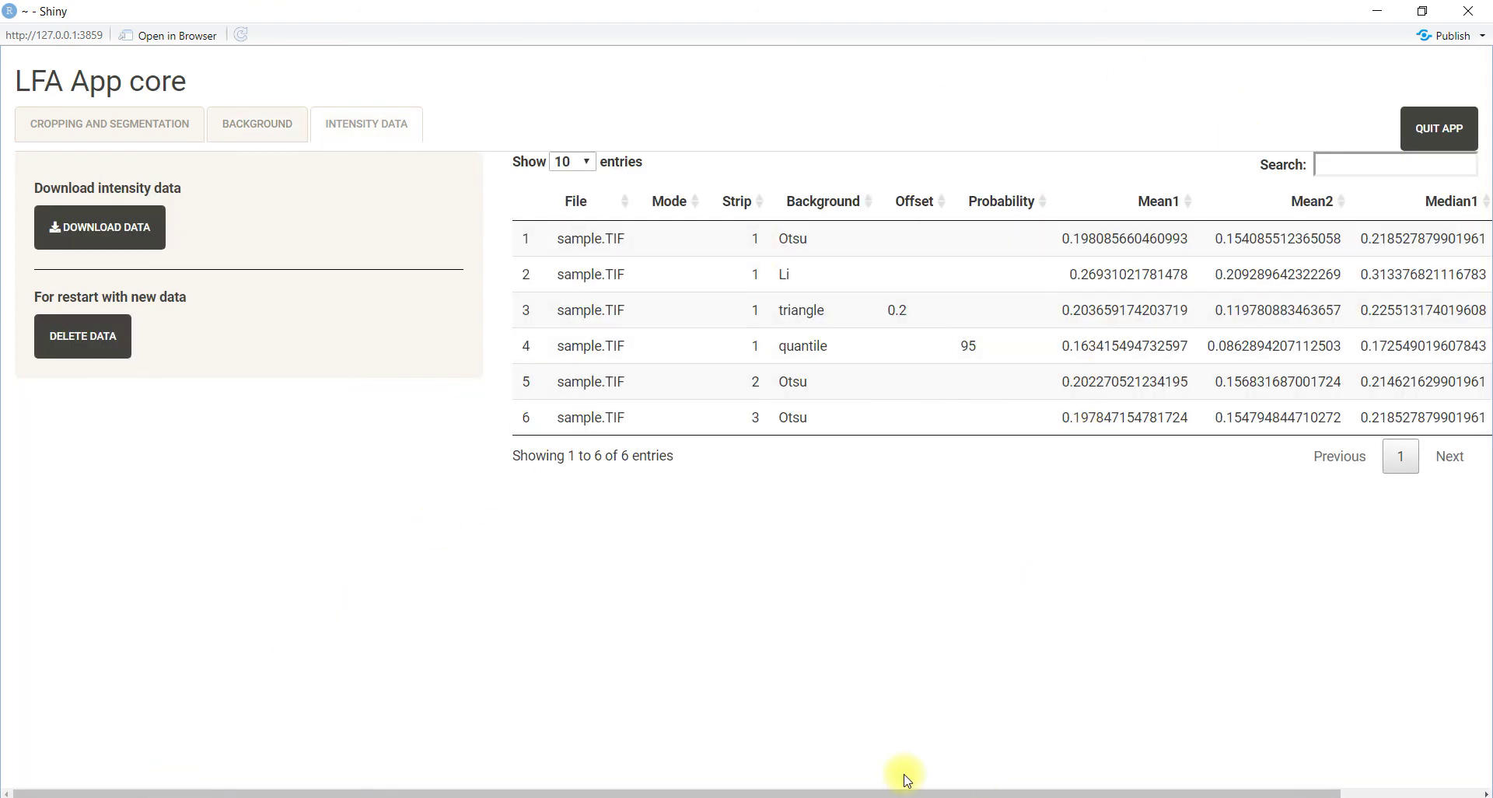
left_click_drag(901, 789, 860, 767)
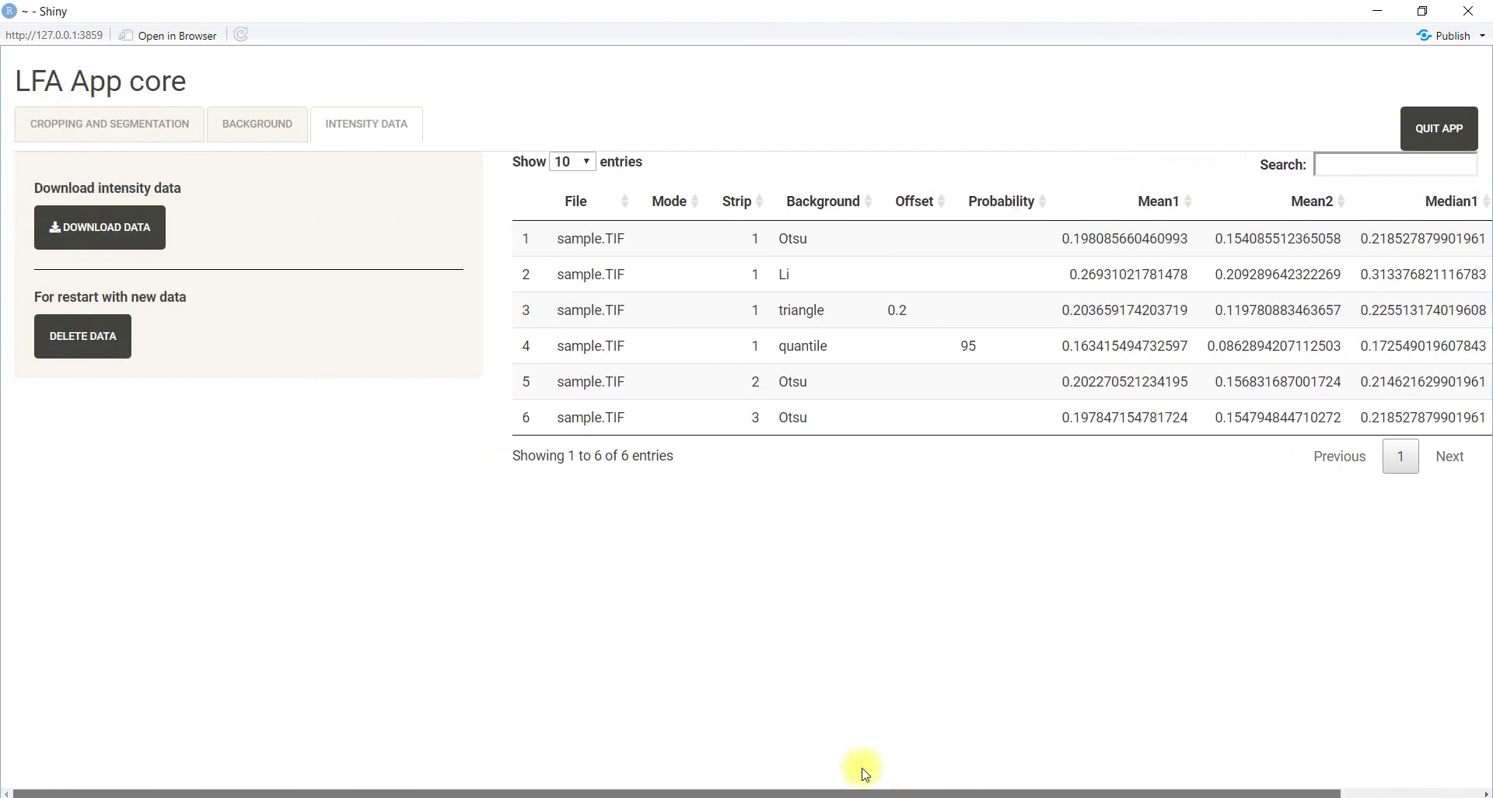
Start downloading the intensity data as IntensityData.csv and cancel the save.
left_click(112, 244)
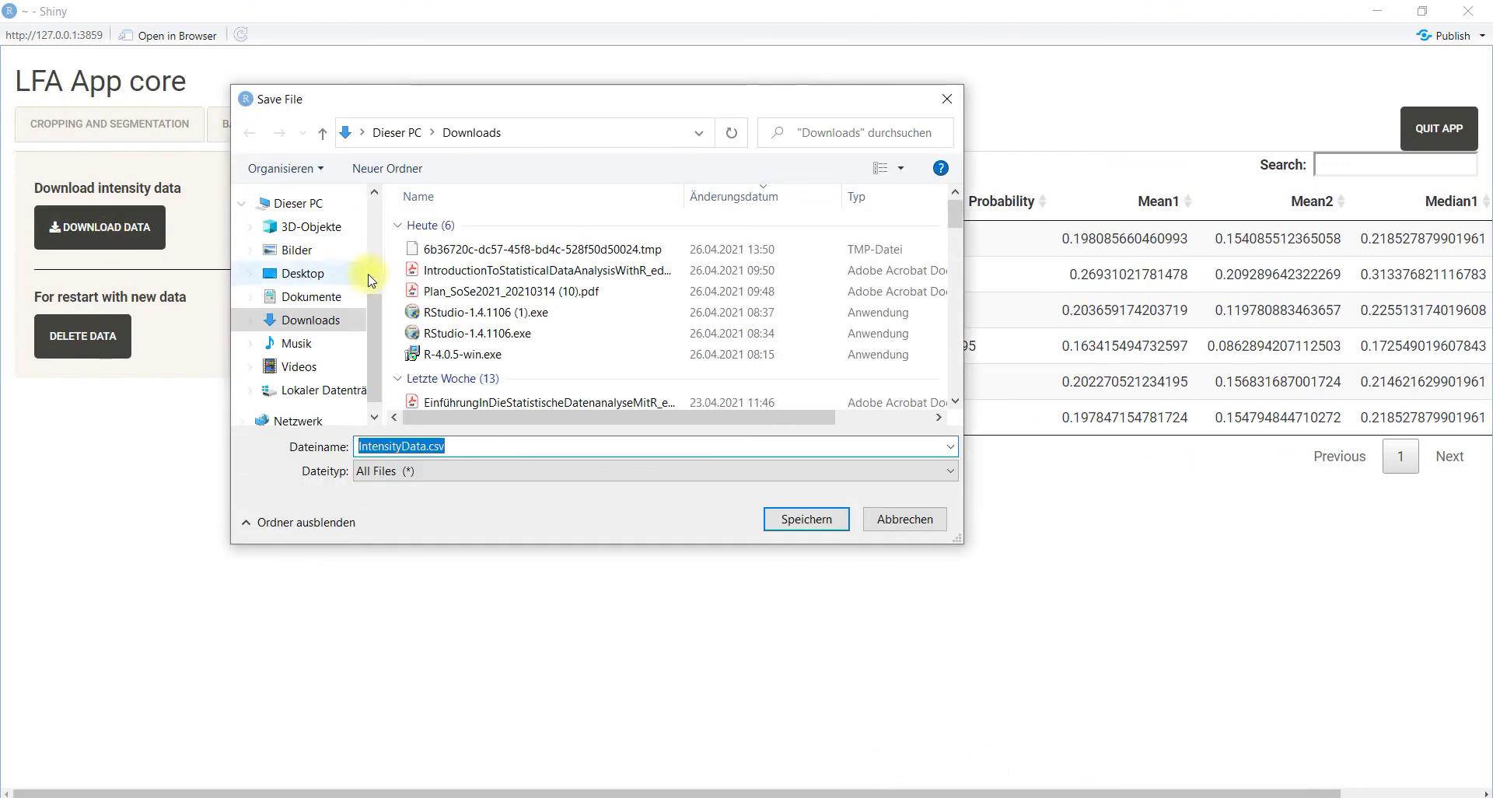
left_click(907, 518)
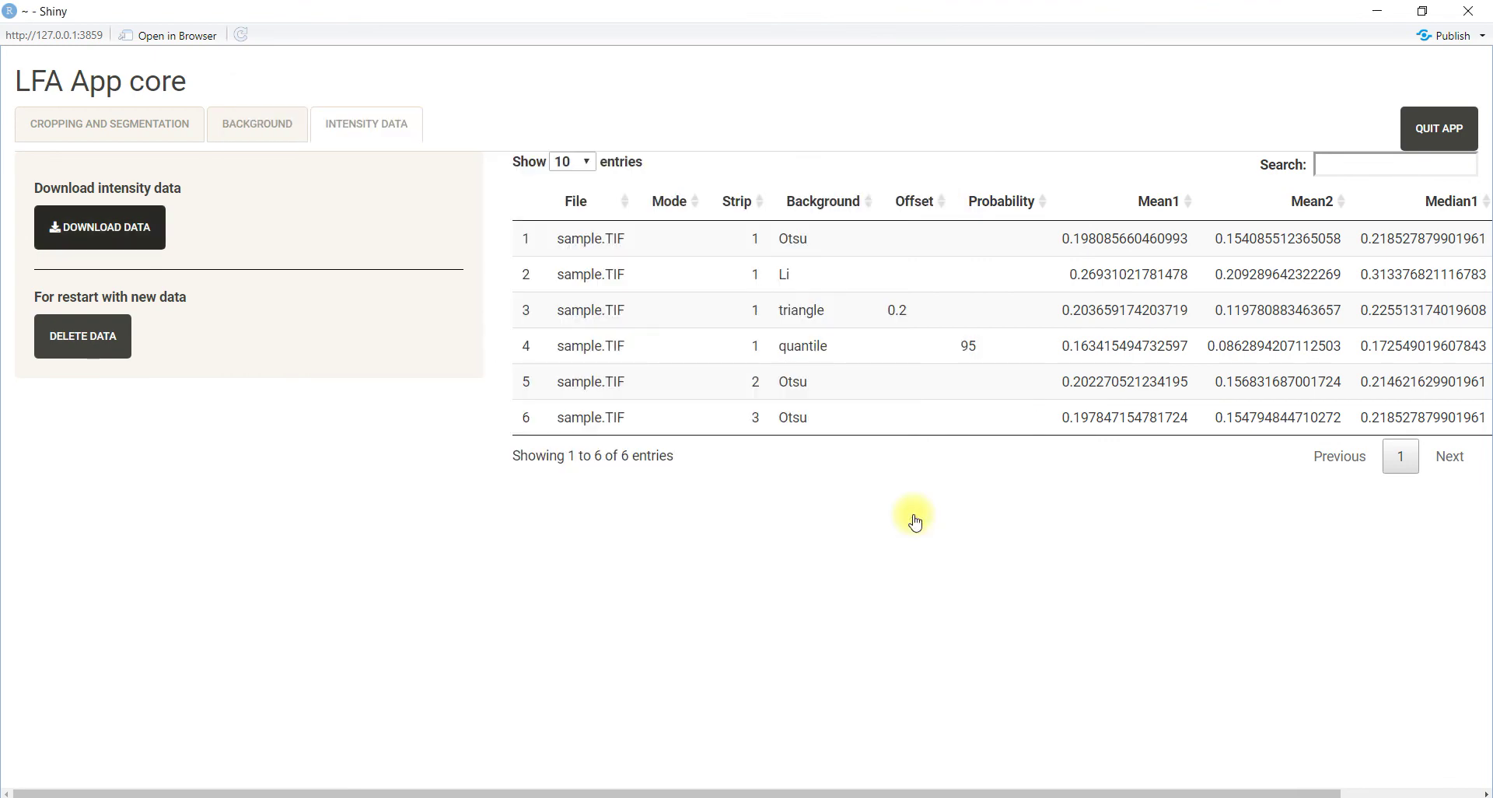